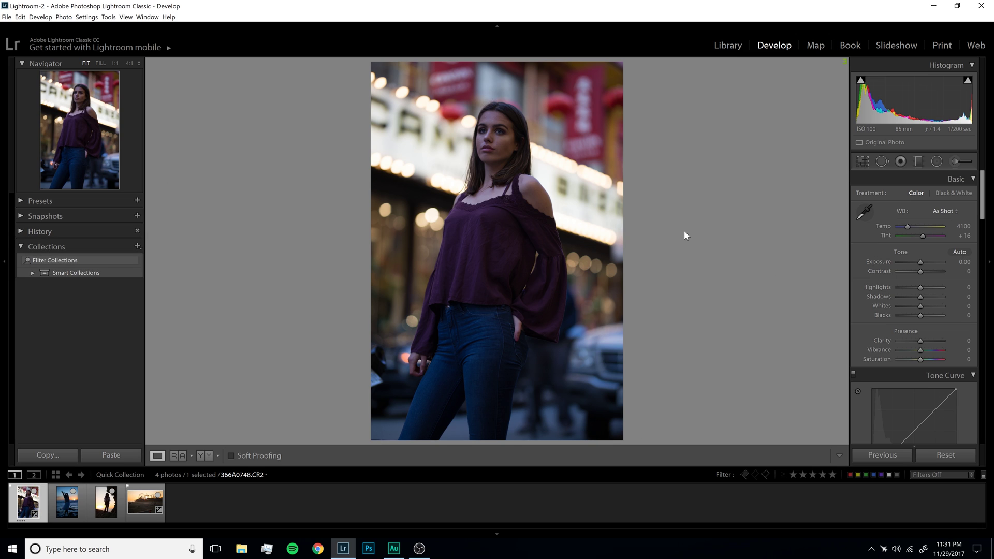
Try an exposure of +0.66 on the portrait photo and reset the exposure to 0
left_click(958, 262)
type("0.66")
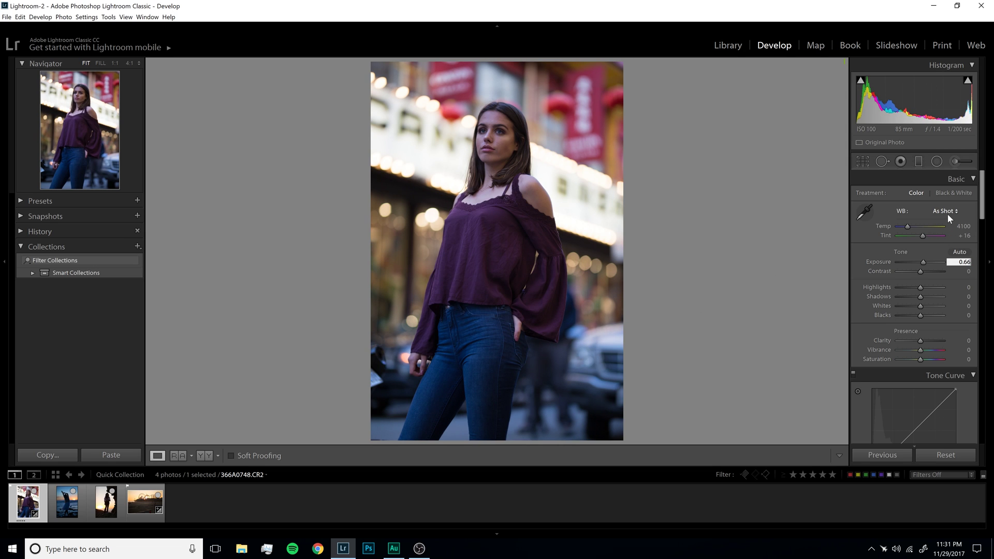
key("Return")
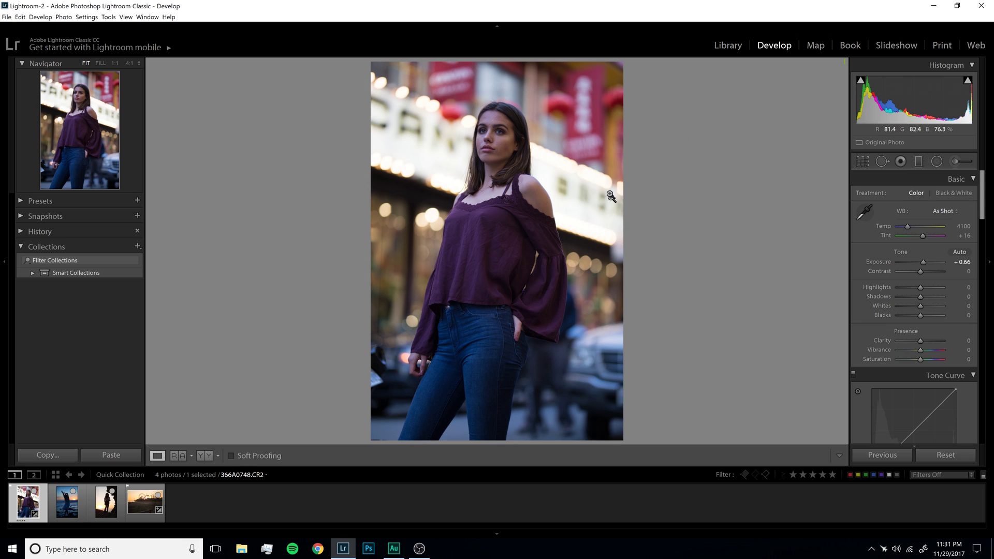
left_click(957, 262)
key("Down")
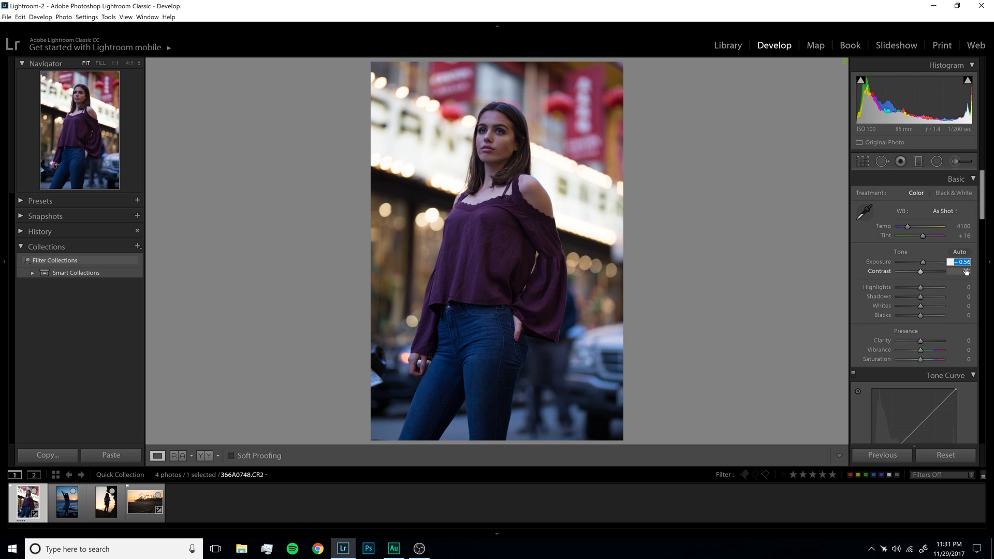
type("0")
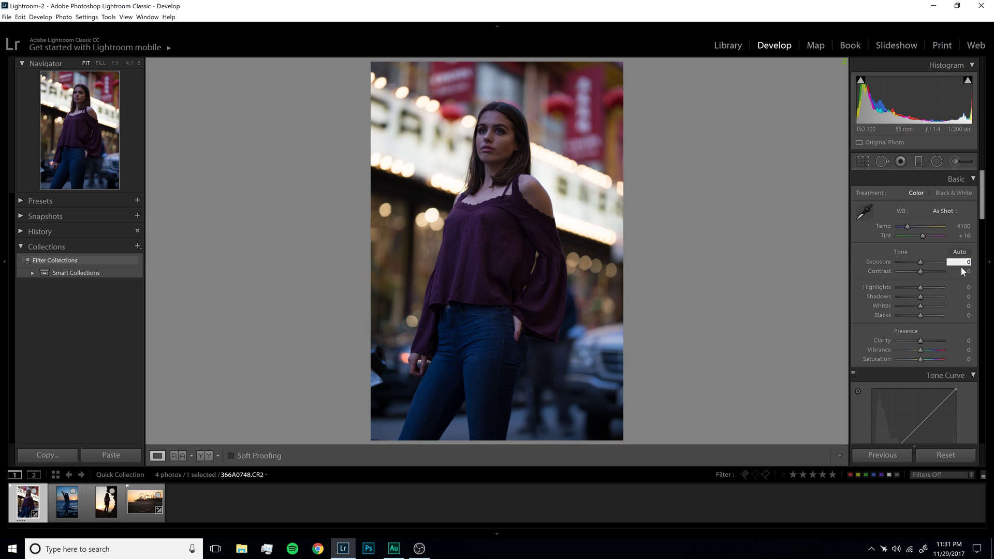
key("Return")
Set the portrait's Highlights to +20, Shadows to +38, Whites to +26 and Blacks to +15
left_click_drag(921, 298, 933, 297)
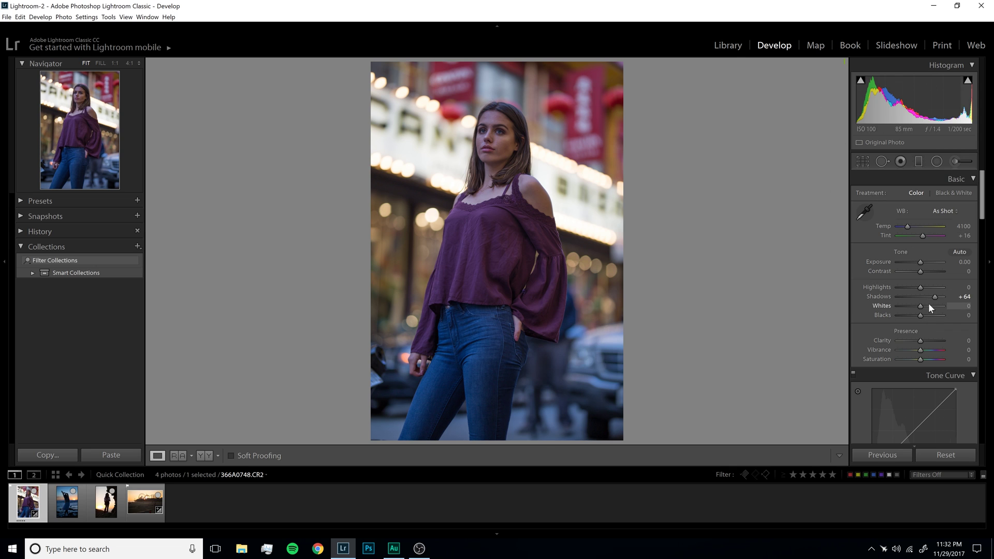
mouse_move(934, 297)
left_mouse_down()
mouse_move(926, 316)
mouse_move(925, 287)
mouse_move(926, 303)
left_mouse_up()
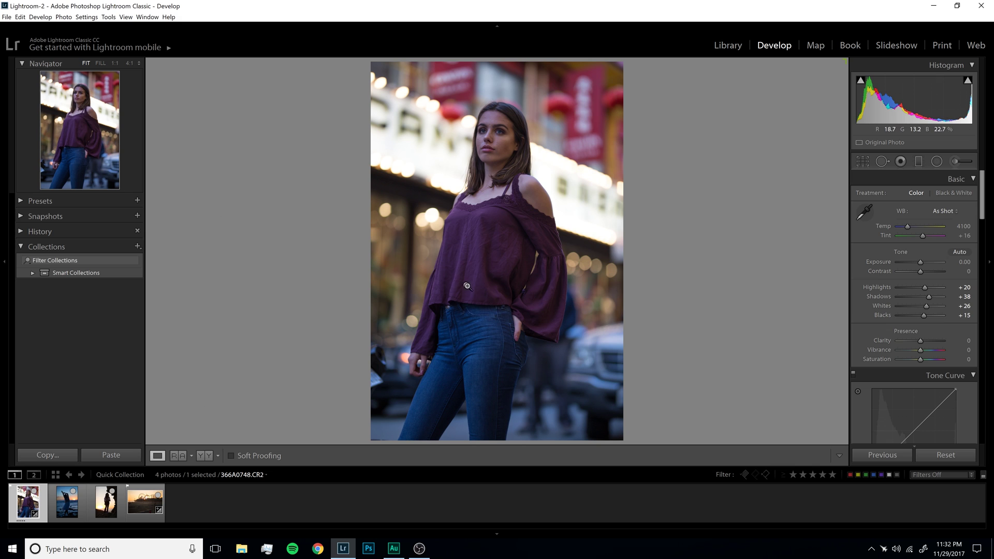
Compare the earliest Exposure history state with the White Clipping +26 state, ending on the White Clipping state
left_click(23, 232)
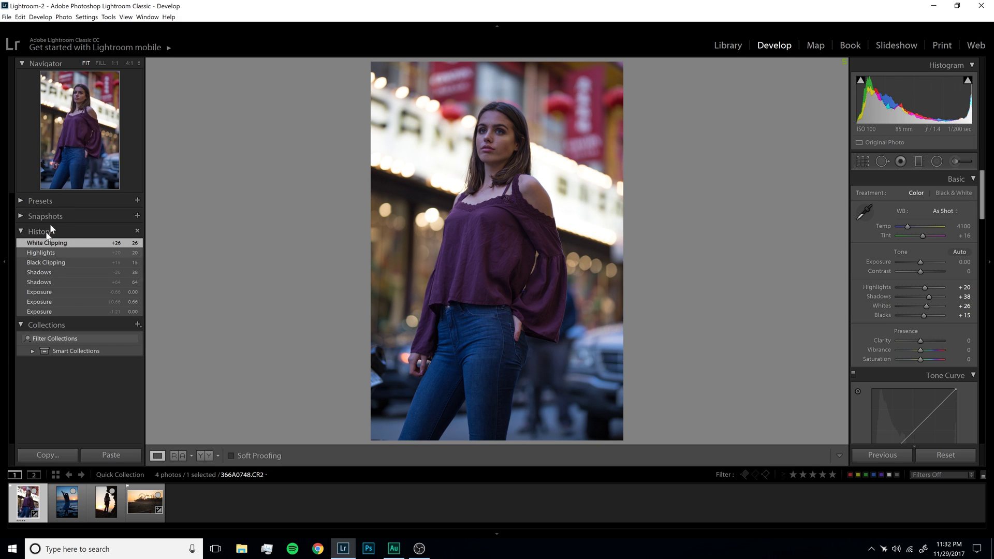
left_click(78, 310)
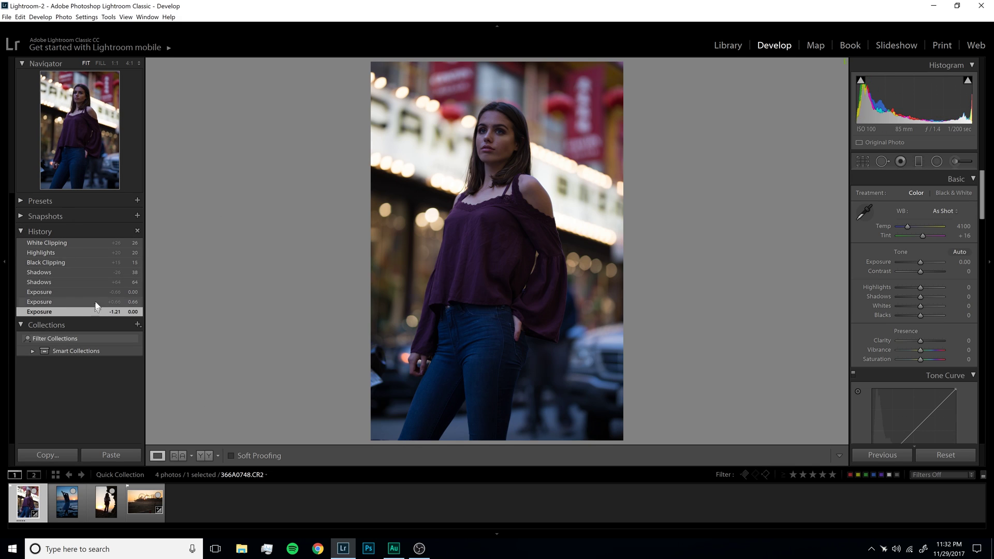
left_click(94, 242)
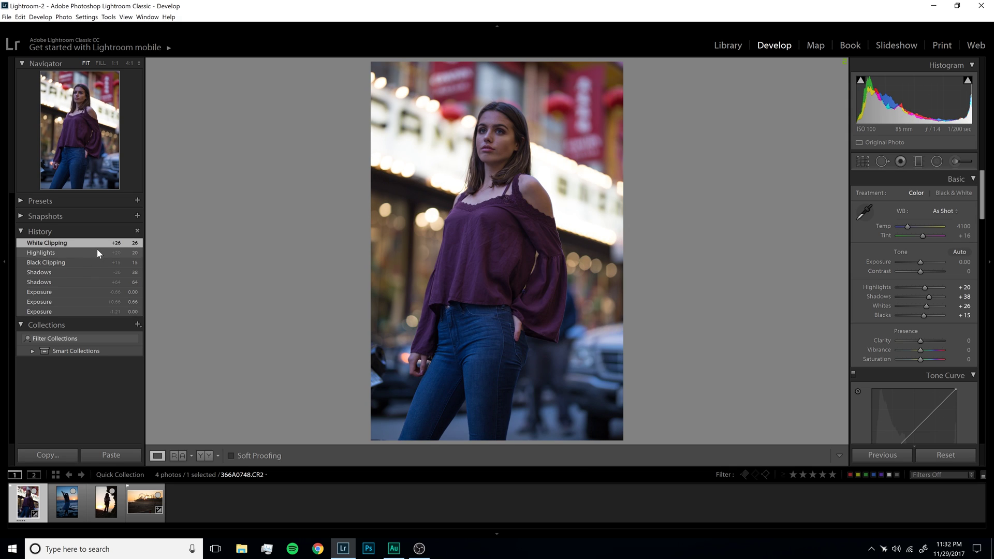
left_click(108, 312)
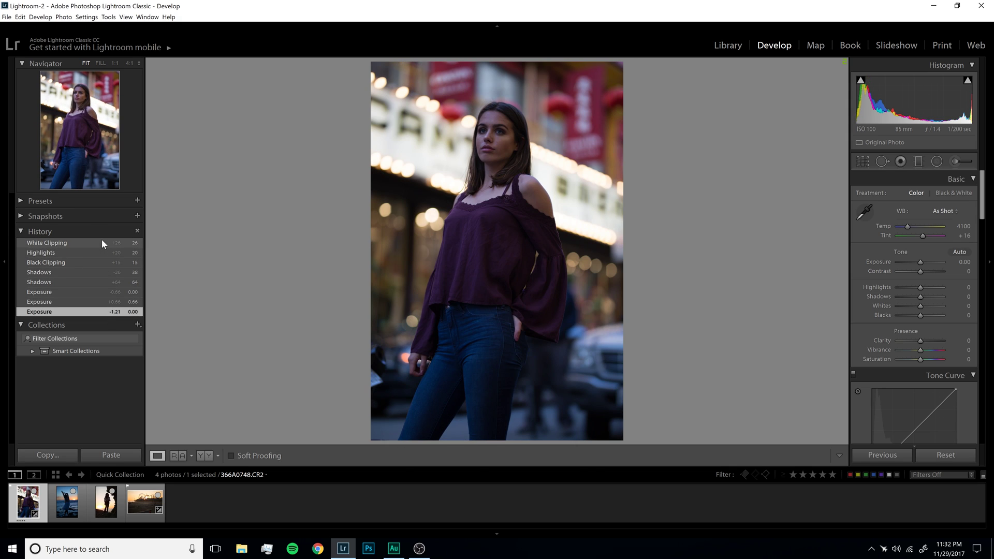
left_click(102, 242)
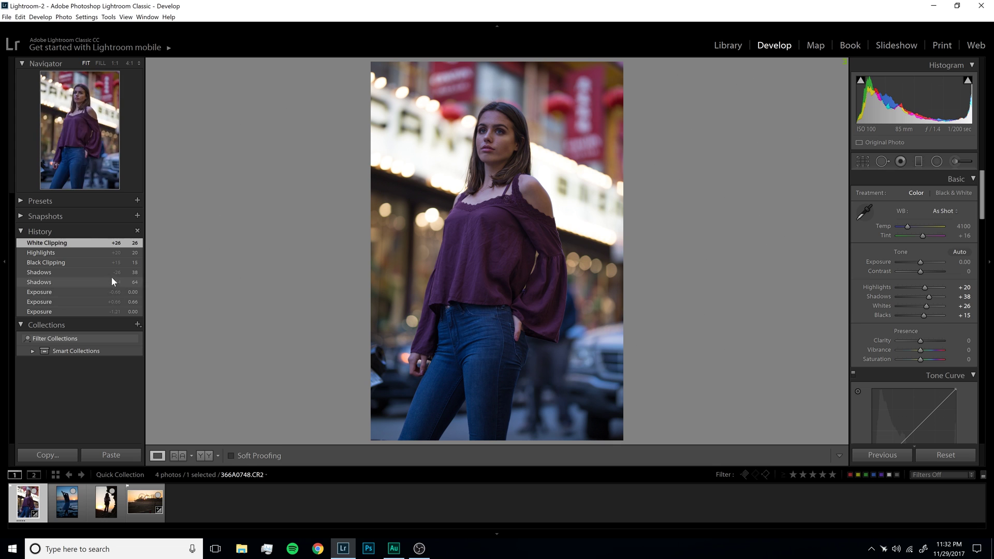
left_click(113, 311)
left_click(121, 242)
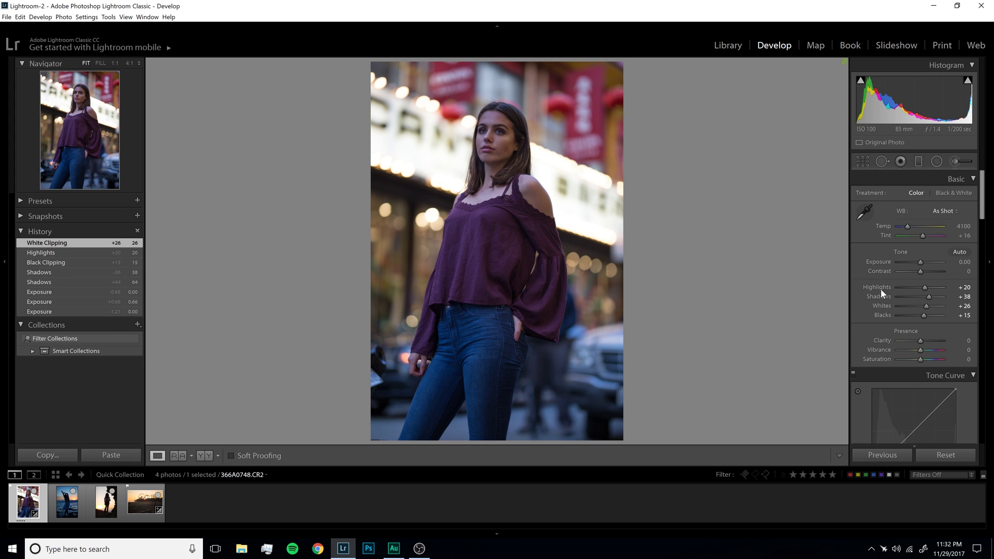
Reset Highlights, Shadows, Whites and Blacks to 0
double_click(881, 288)
double_click(882, 296)
double_click(884, 306)
double_click(886, 313)
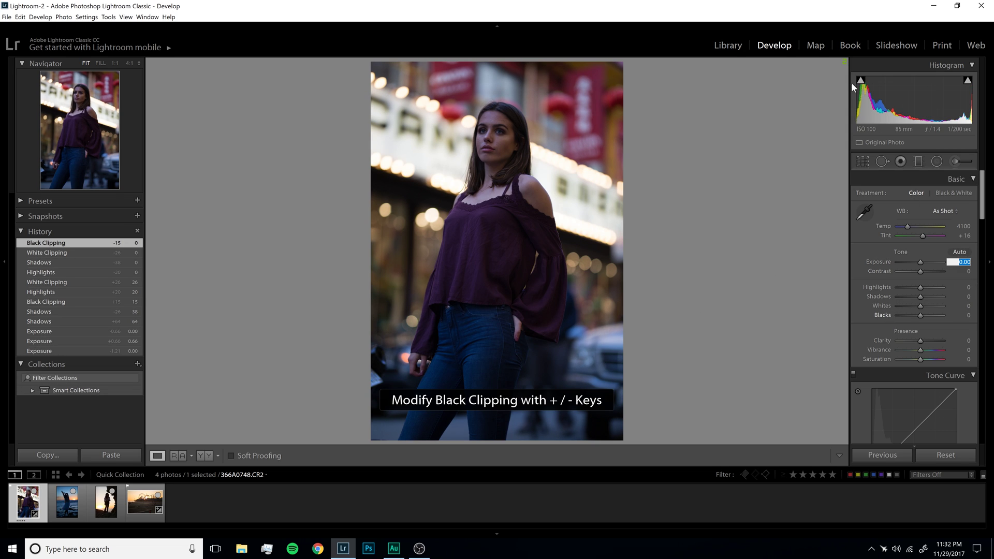
Set the exposure to +0.66 for an exposure-only version of the portrait
key("BackSpace")
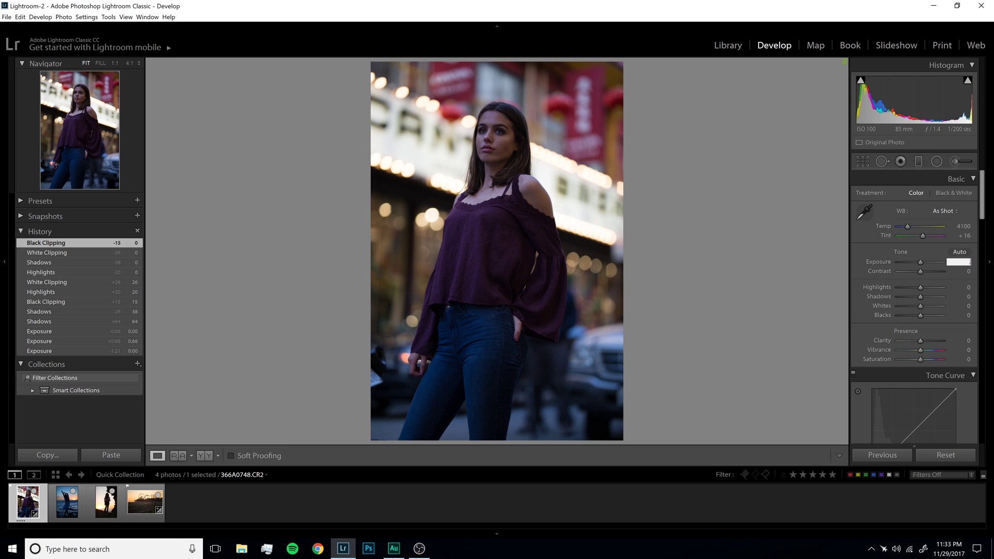
type(".66")
key("Return")
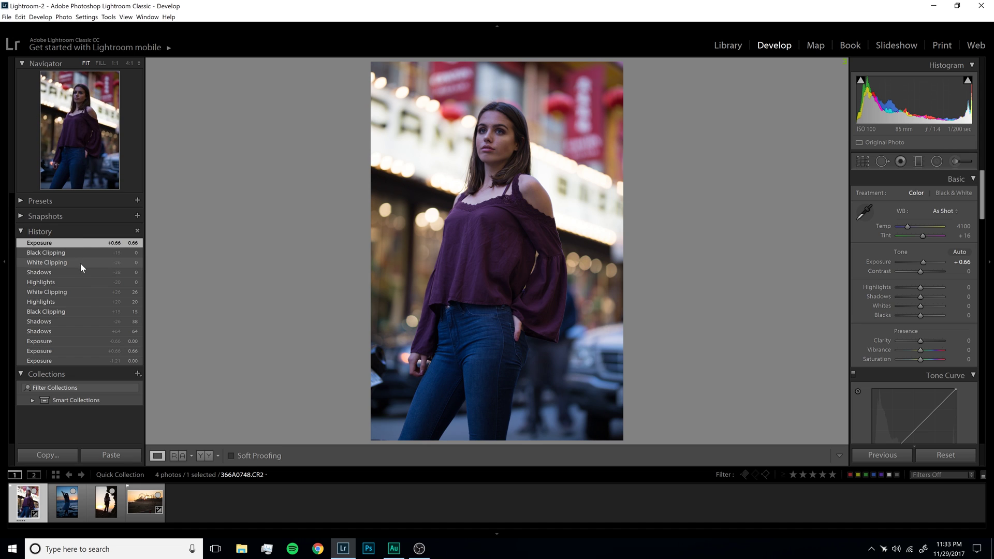
Compare the White Clipping +26 history state with the exposure-only +0.66 state on the portrait
left_click(85, 293)
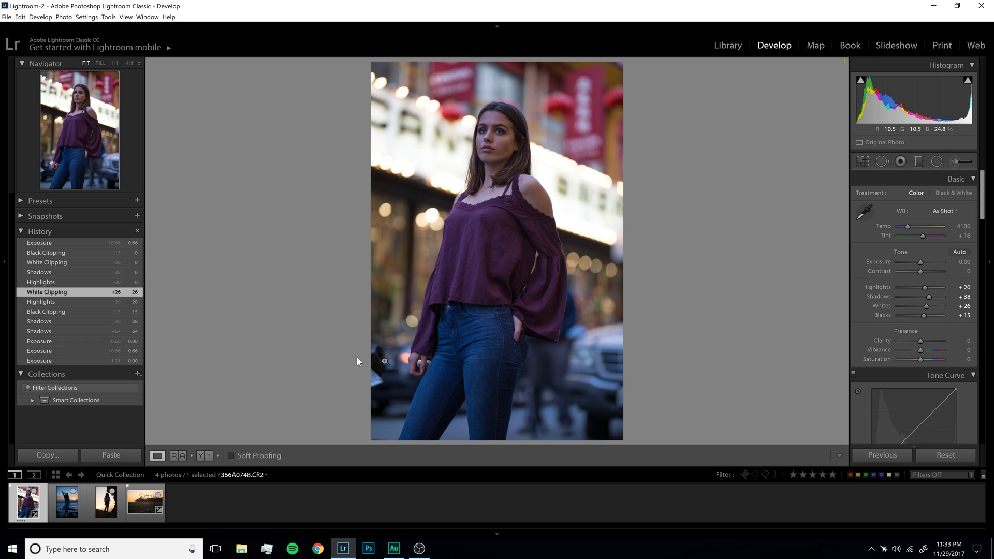
left_click(58, 244)
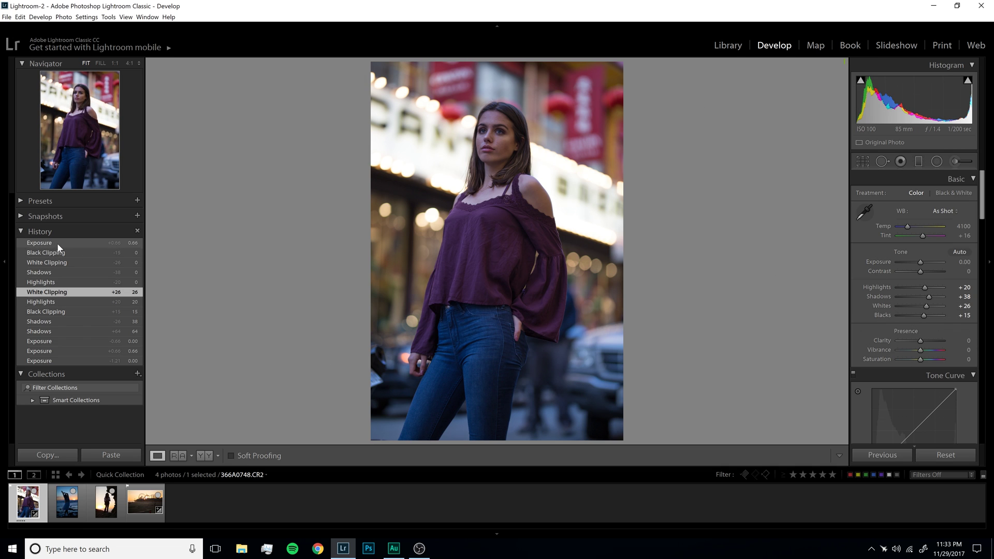
left_click(59, 247)
left_click(67, 293)
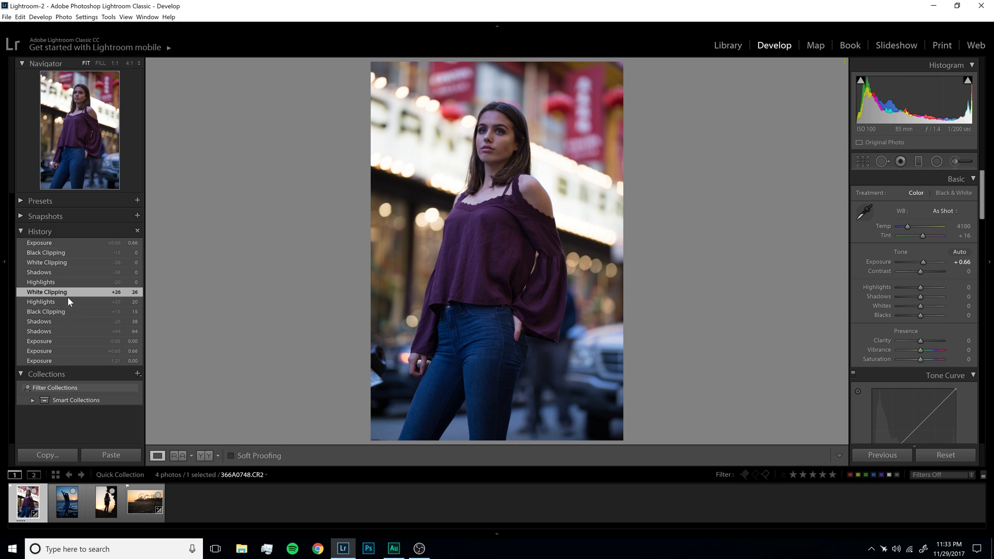
left_click(64, 252)
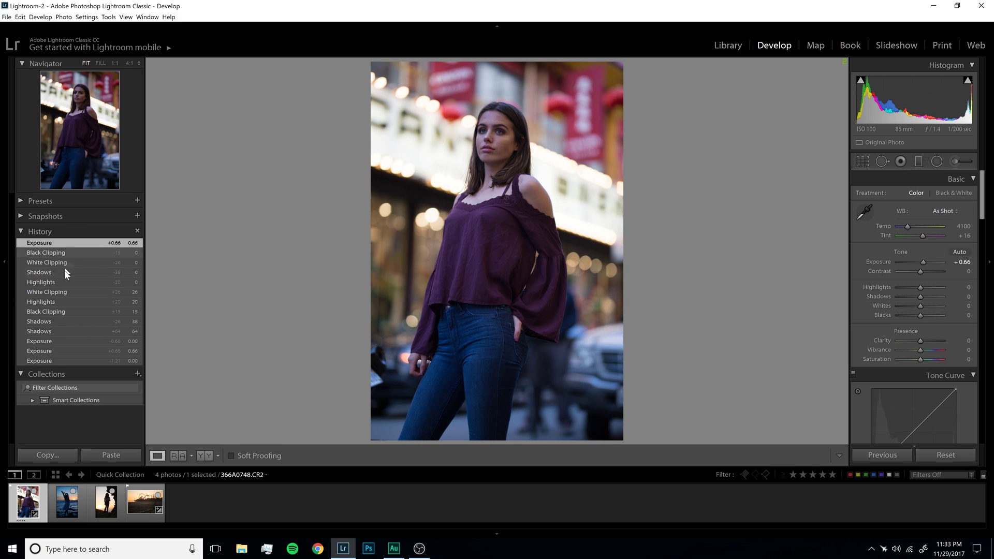
left_click(71, 300)
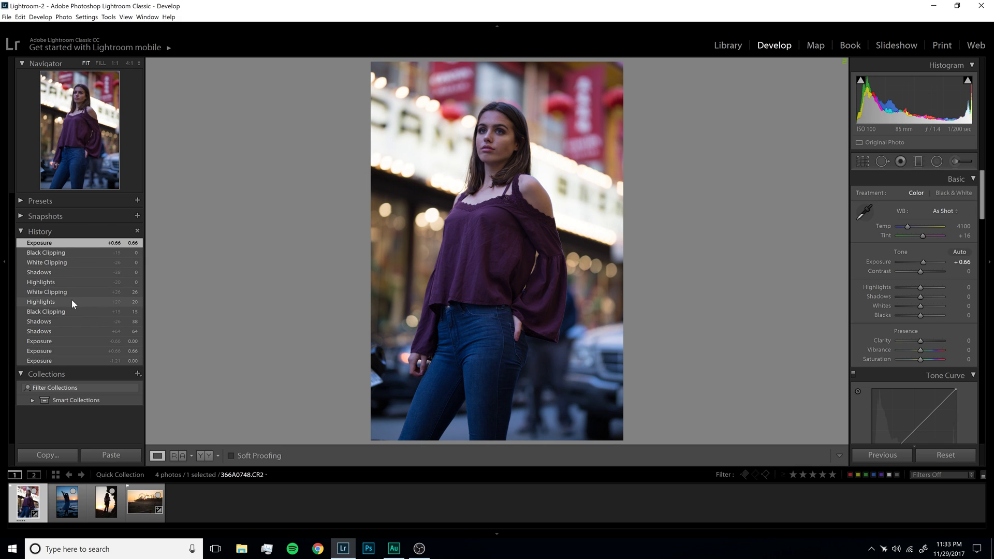
left_click(63, 246)
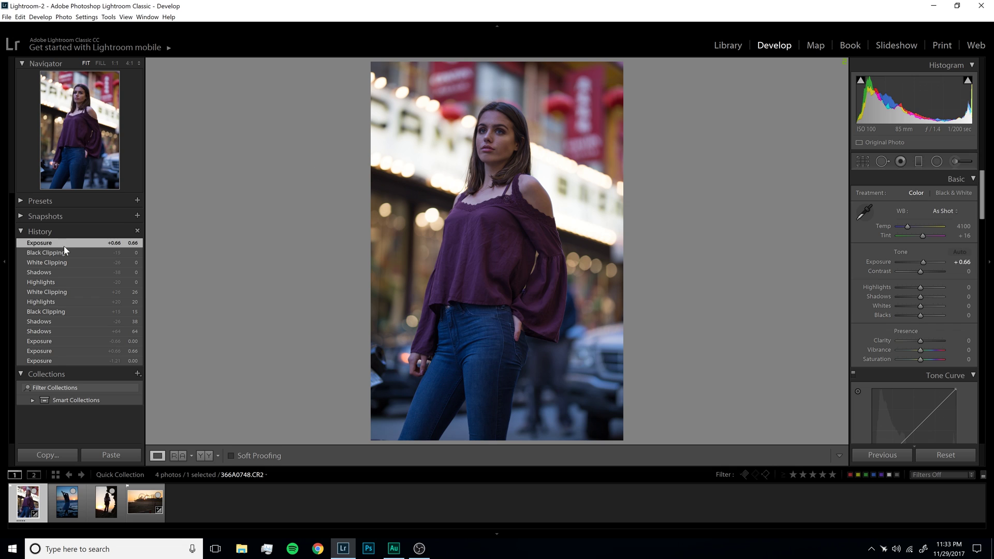
left_click(73, 292)
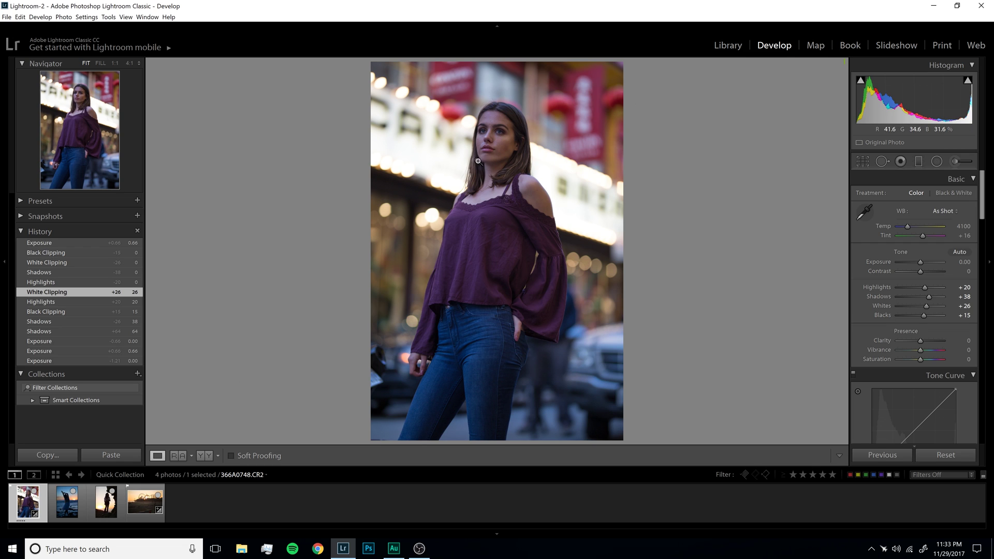
left_click(60, 240)
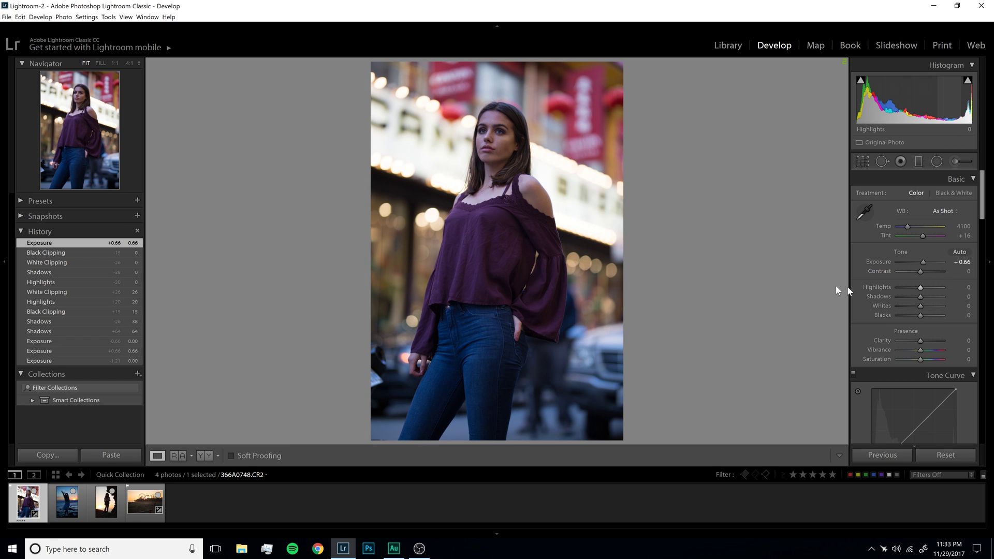
Go back to the Highlights -20 history state and try raising Shadows to +53
left_click(86, 282)
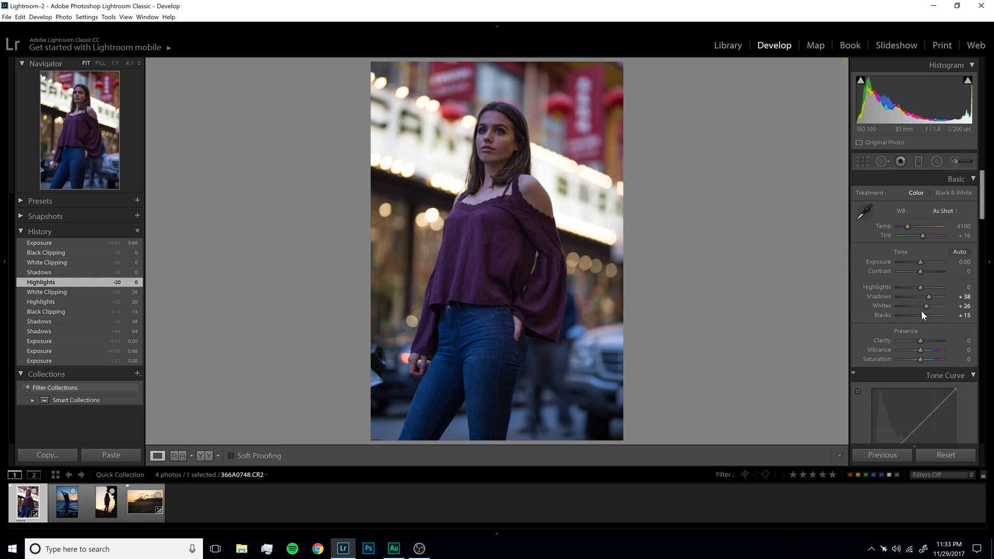
left_click_drag(928, 296, 930, 296)
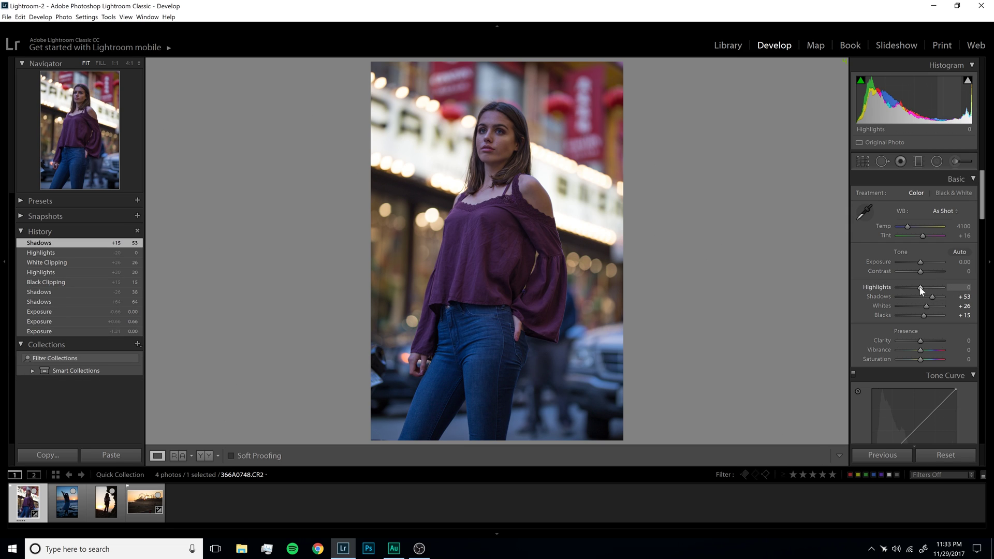
Restore the White Clipping +26 history state and set the exposure to +0.29
left_click(100, 261)
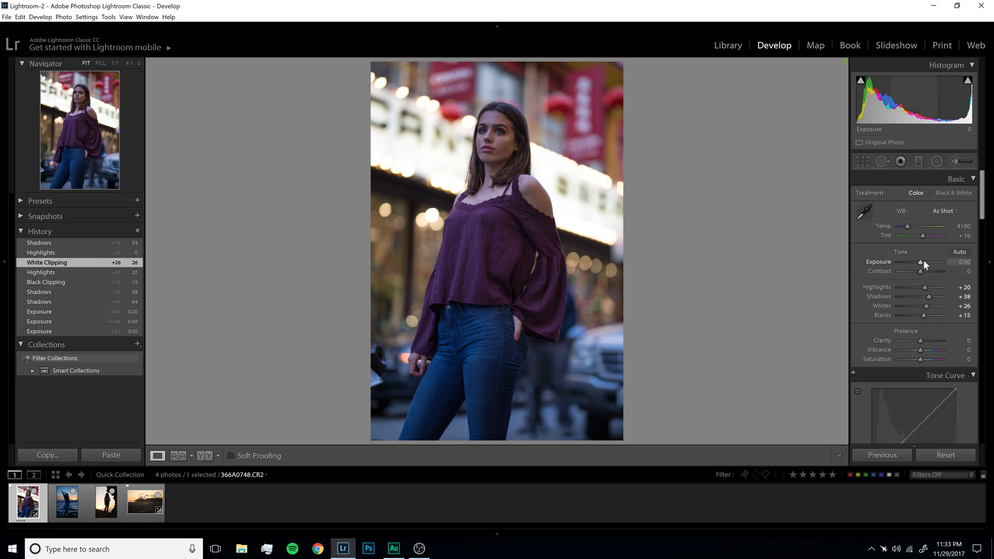
mouse_move(919, 262)
left_mouse_down()
mouse_move(930, 262)
mouse_move(921, 262)
left_mouse_up()
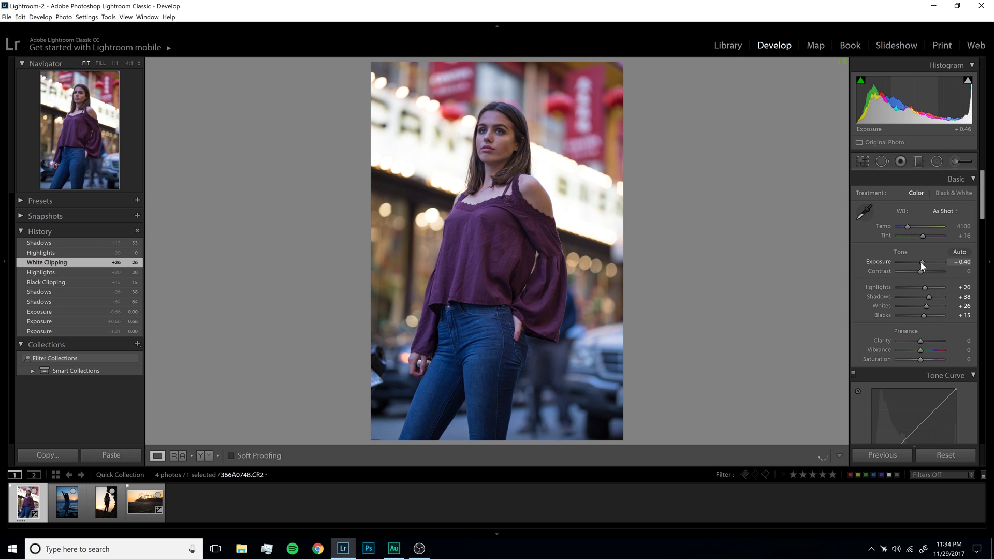
left_click_drag(921, 266, 922, 265)
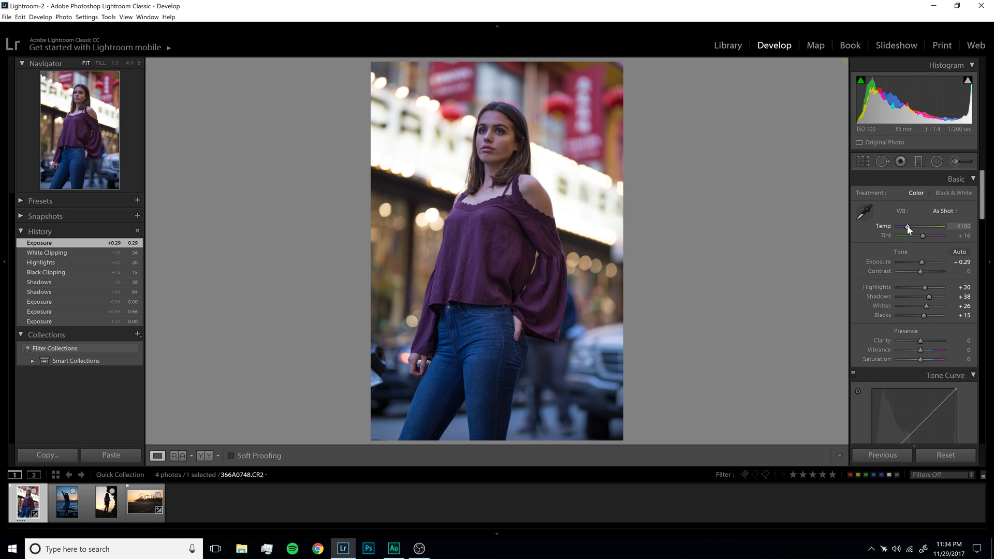
Warm the white balance to a temperature of 4586 with the tint at +16
left_click_drag(907, 225, 920, 234)
scroll(920, 233, "down", 5)
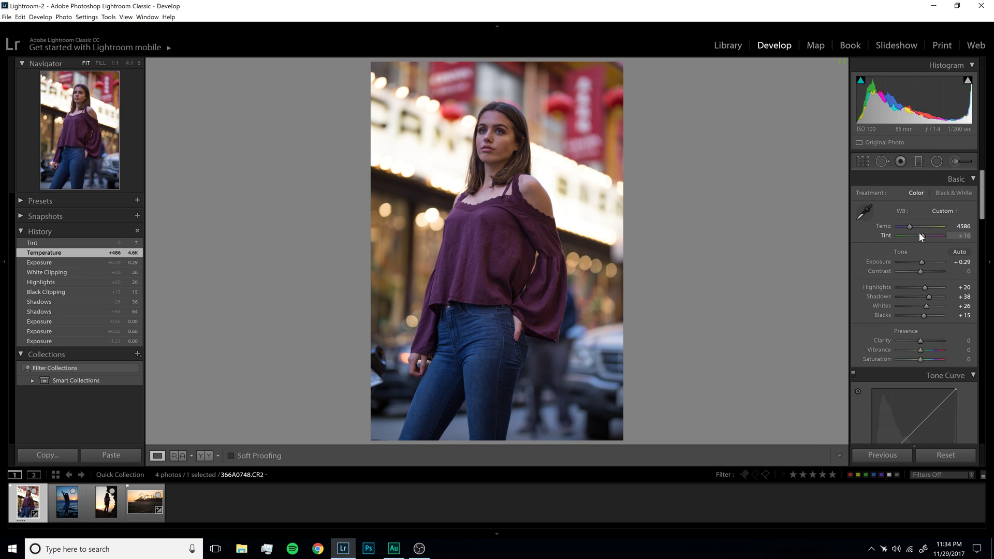
scroll(919, 232, "down", 5)
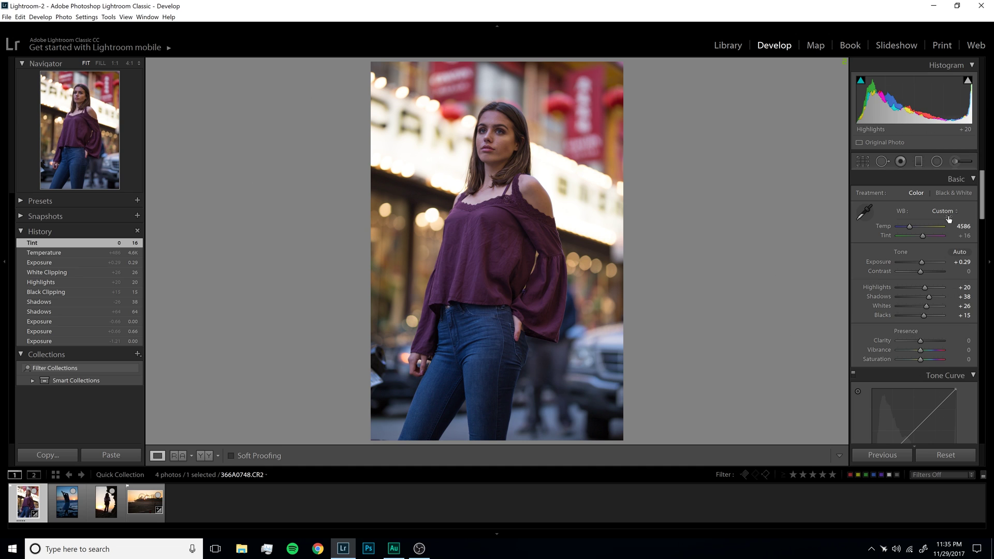
Set the portrait's Clarity to +10
scroll(983, 216, "down", 2)
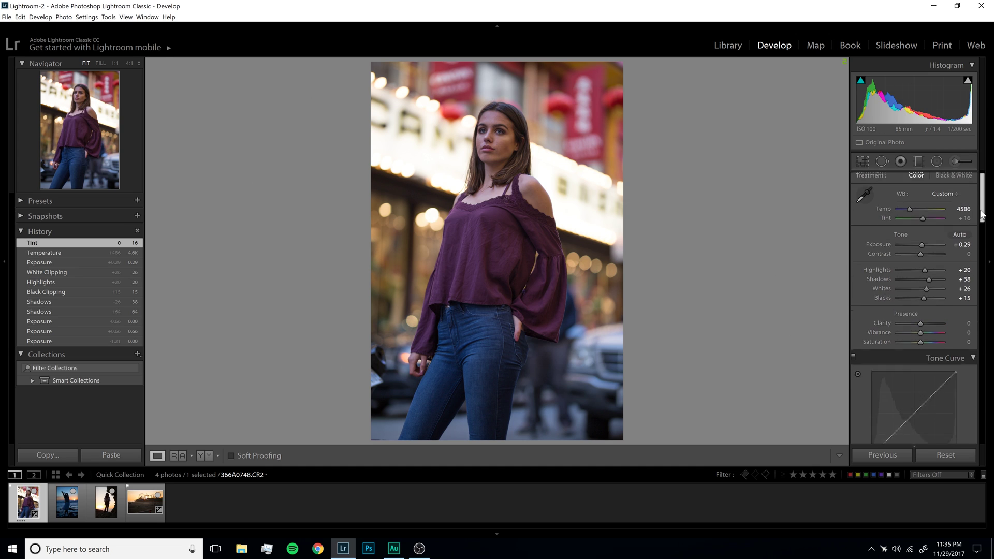
scroll(983, 216, "up", 2)
left_click(966, 340)
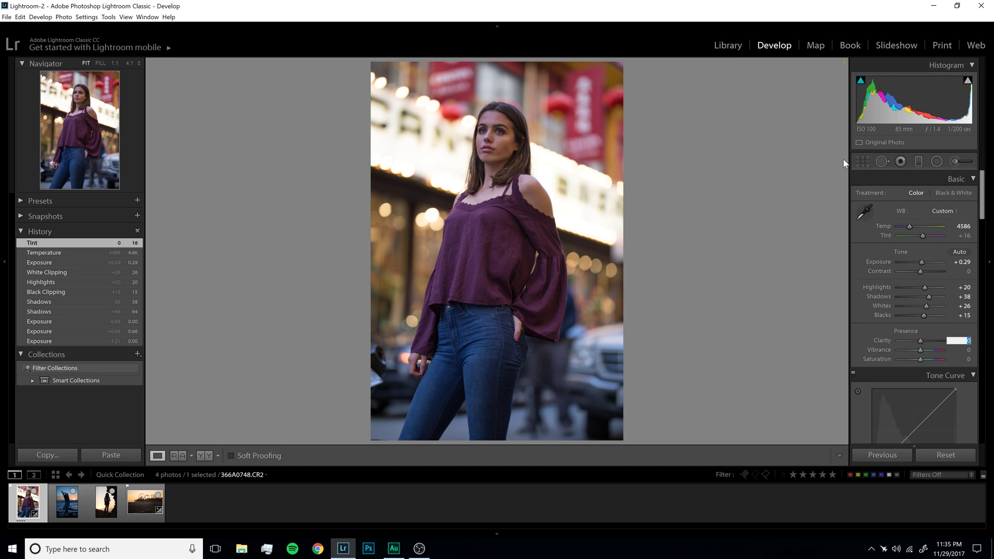
type("10")
key("Return")
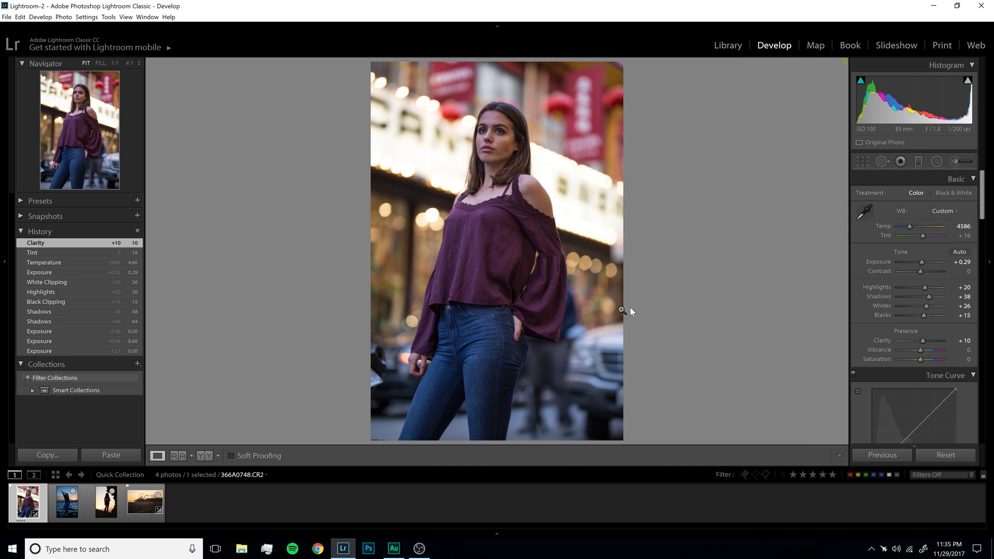
Compare the portrait with and without the Clarity adjustment using the Clarity and Tint history states
left_click(58, 253)
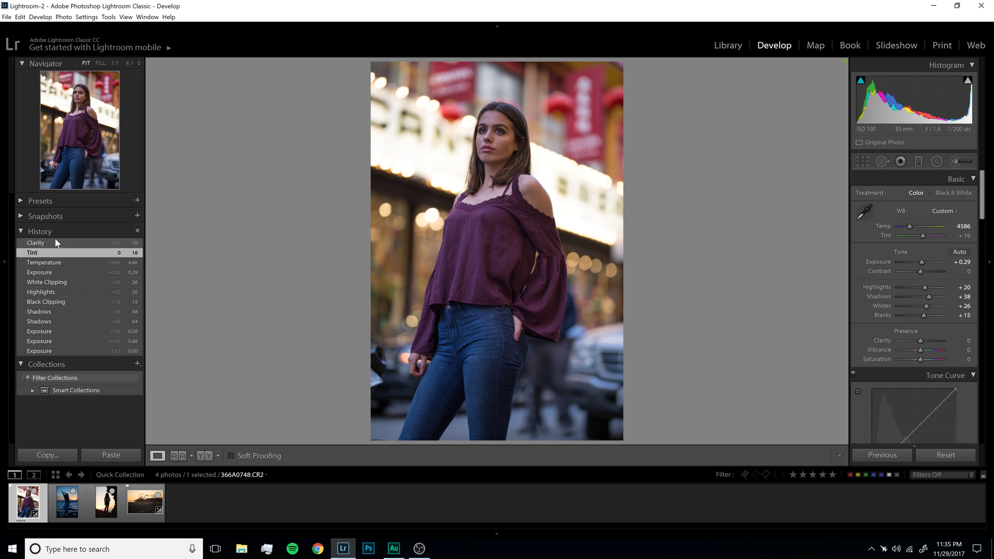
left_click(59, 246)
left_click(60, 250)
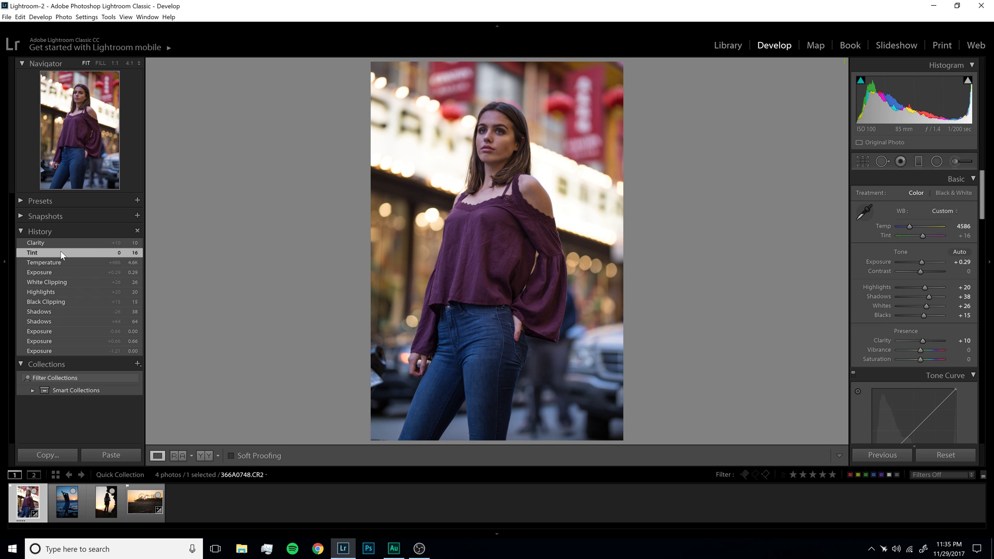
Toggle again between the Clarity and Tint history states and finish on the Clarity state
left_click(61, 244)
left_click(64, 252)
left_click(62, 244)
left_click(63, 251)
left_click(63, 245)
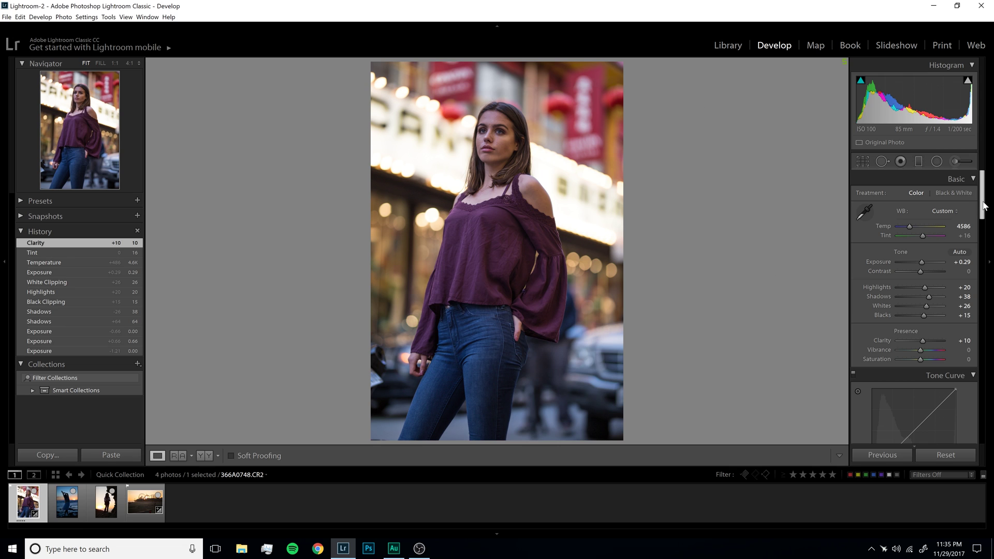
Shift the portrait's HSL hues to Red +2, Orange +11 and Blue -12
left_click_drag(983, 203, 990, 249)
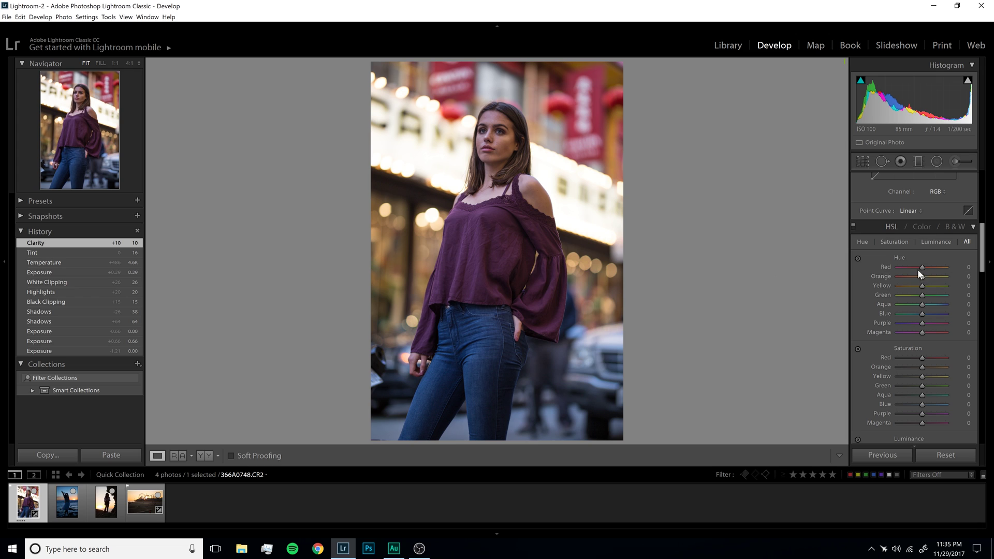
left_click_drag(921, 264, 923, 264)
left_click_drag(922, 276, 925, 276)
left_click_drag(922, 313, 919, 314)
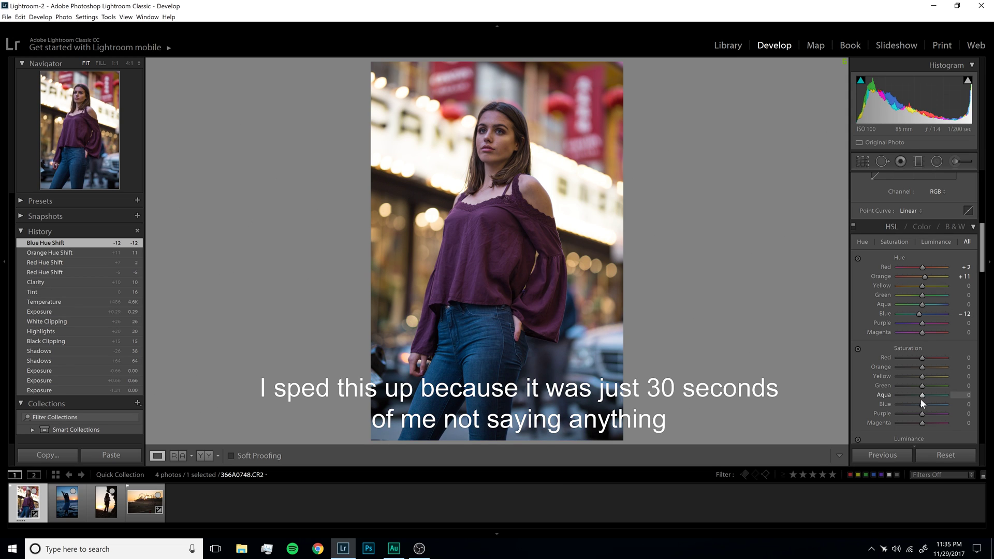
Set the HSL saturation to +1 for Orange and Yellow, and the luminance to +38 for Orange and +16 for Yellow
mouse_move(922, 376)
left_mouse_down()
mouse_move(927, 350)
mouse_move(930, 358)
left_mouse_up()
scroll(921, 369, "down", 3)
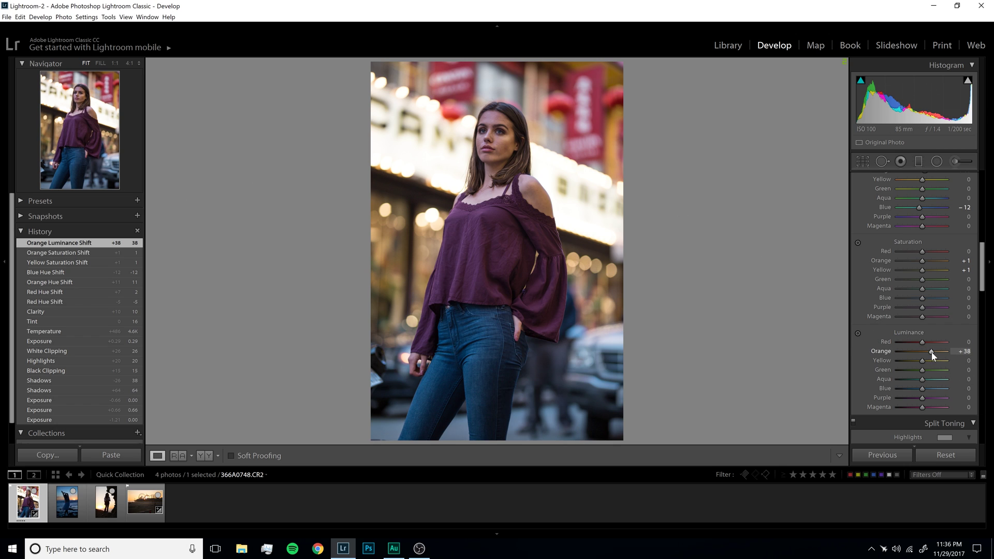
left_click_drag(922, 361, 927, 361)
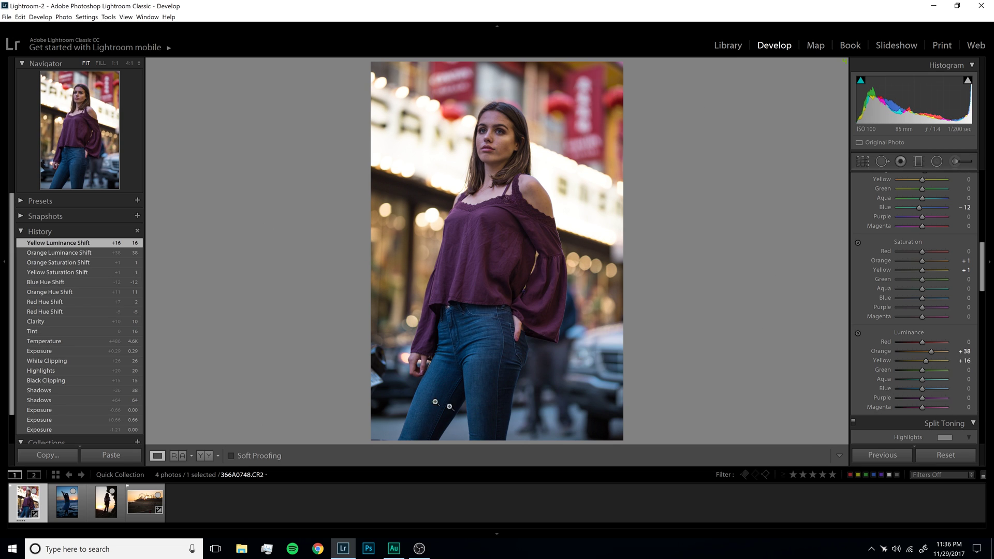
Compare the portrait before and after the HSL changes using the Clarity, Tint and Yellow Luminance Shift history states
left_click(68, 324)
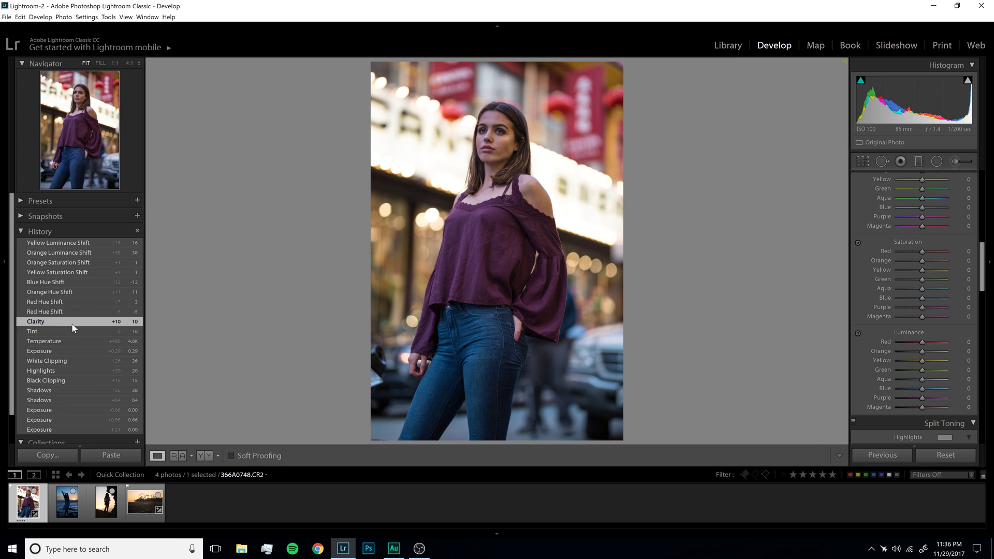
left_click(95, 246)
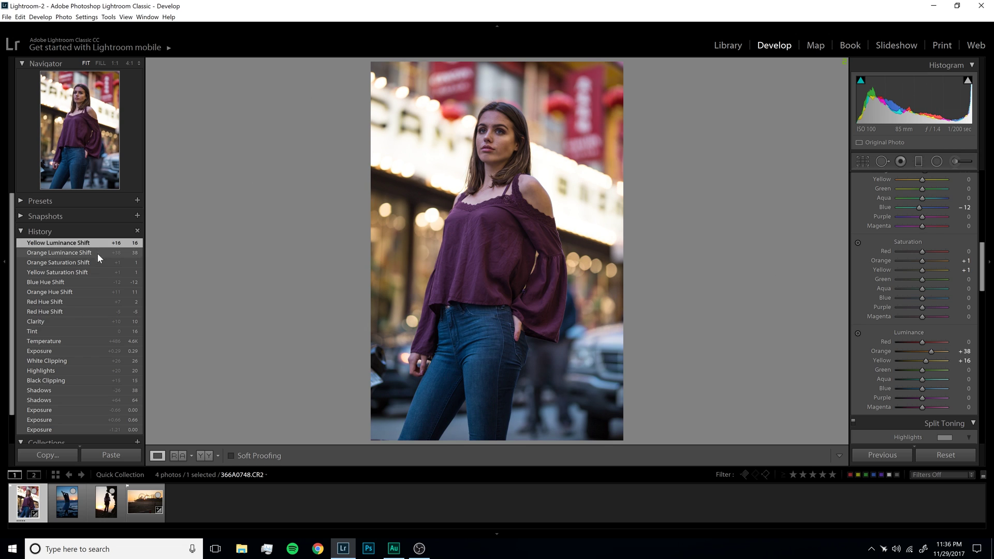
left_click(95, 325)
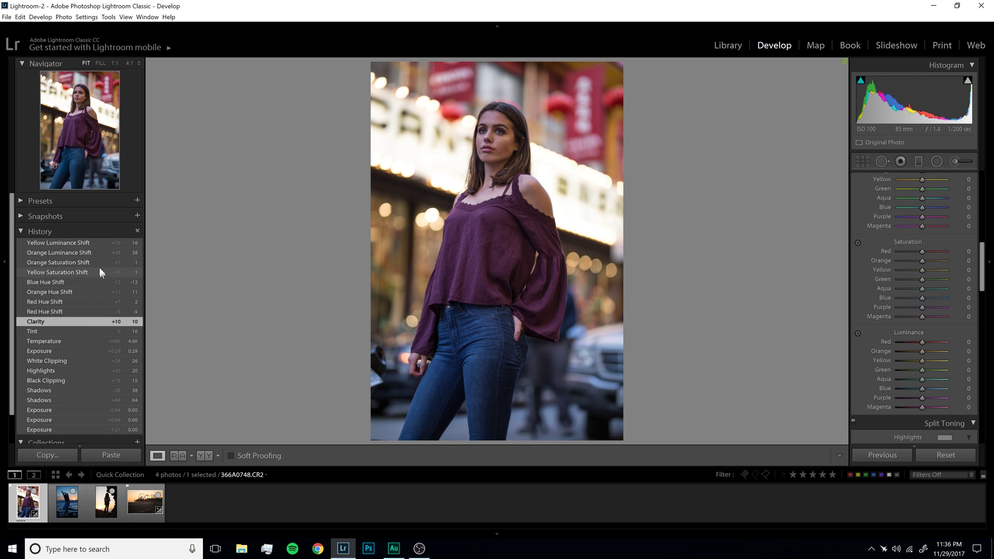
left_click(97, 245)
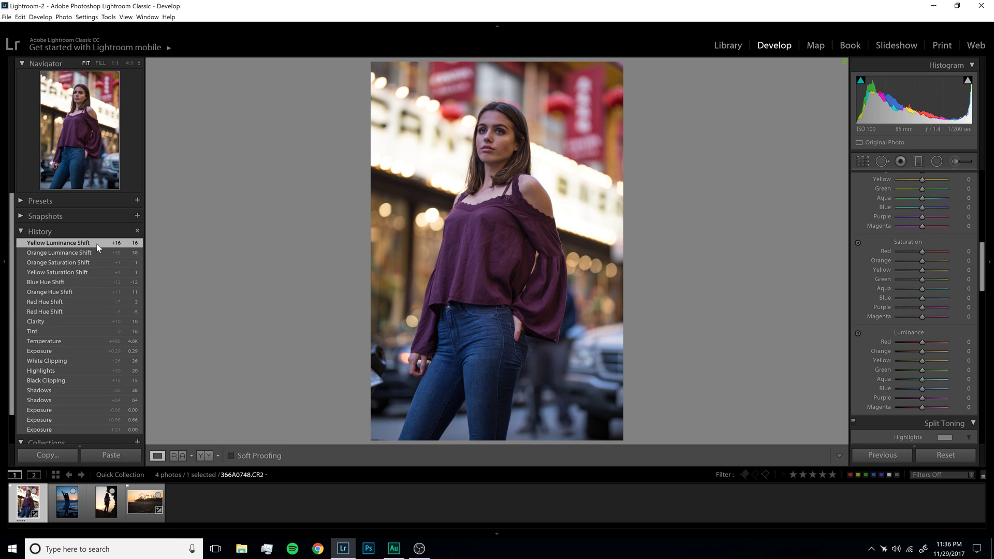
left_click(100, 322)
left_click(99, 331)
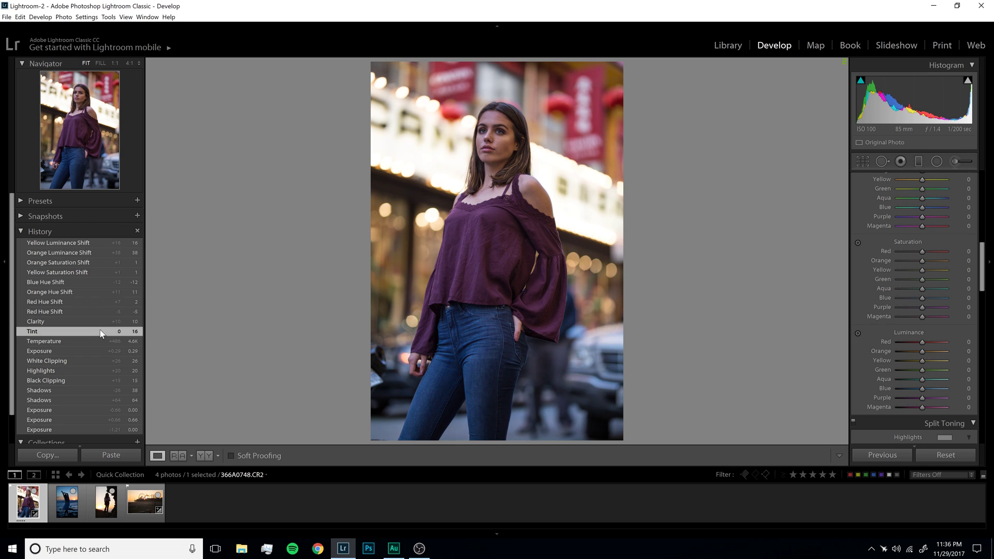
left_click(94, 244)
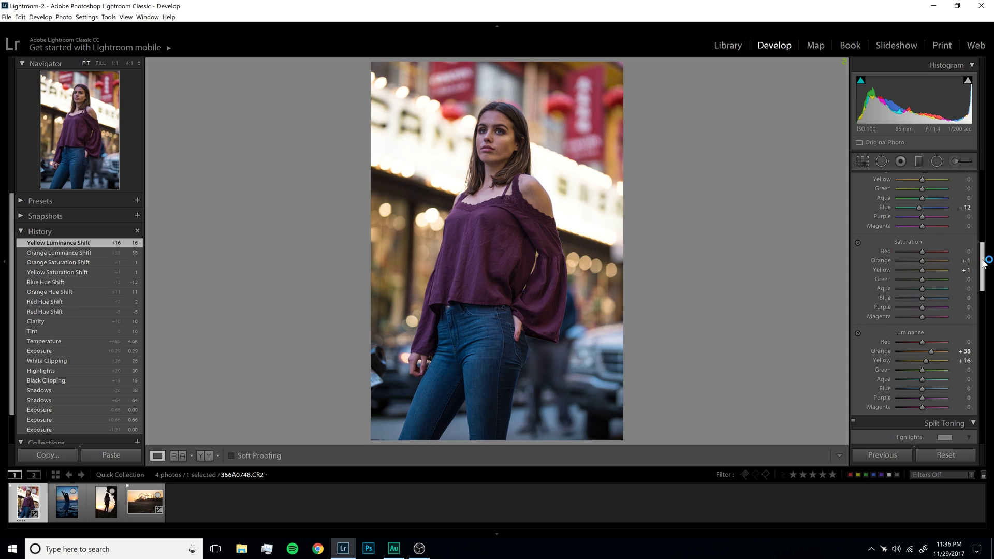
Inspect the grain around the woman's chin and hair up close and set the luminance noise reduction to 9
left_click_drag(981, 261, 972, 319)
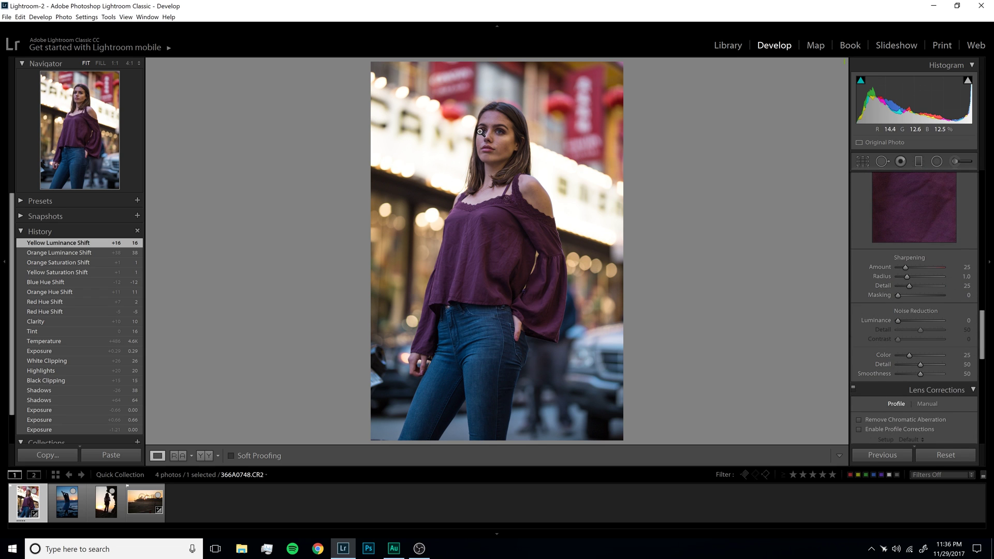
left_click(516, 133)
left_click_drag(517, 133, 494, 216)
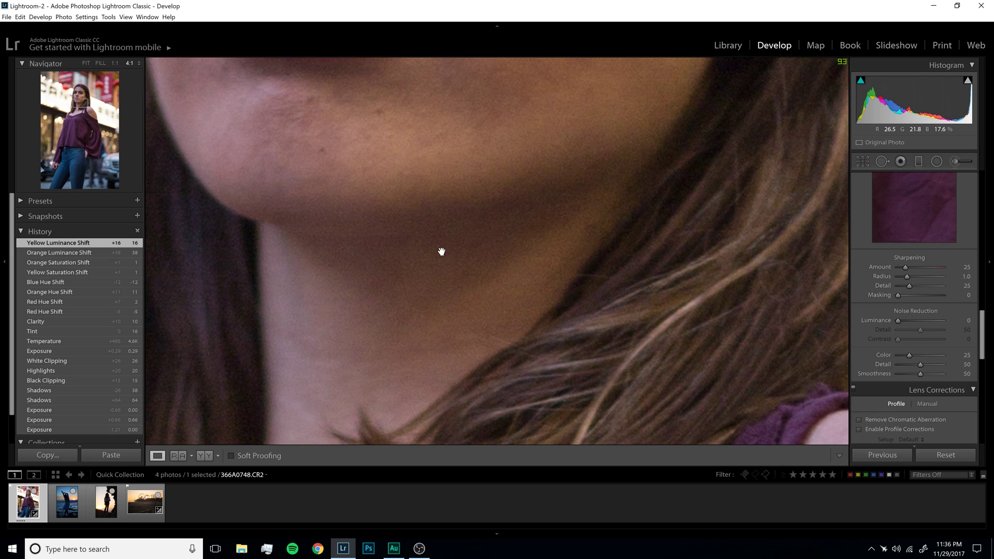
left_click_drag(537, 288, 371, 295)
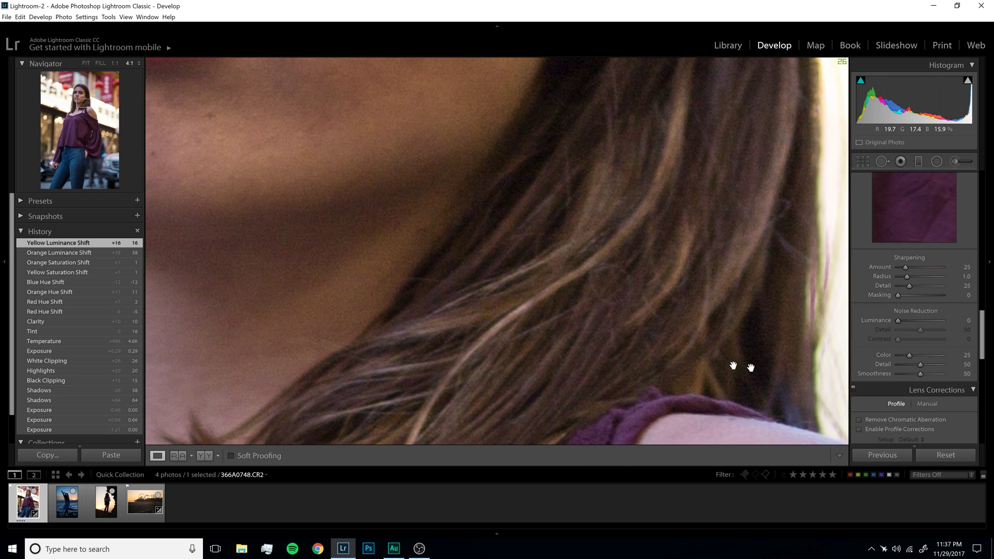
left_click_drag(899, 319, 902, 321)
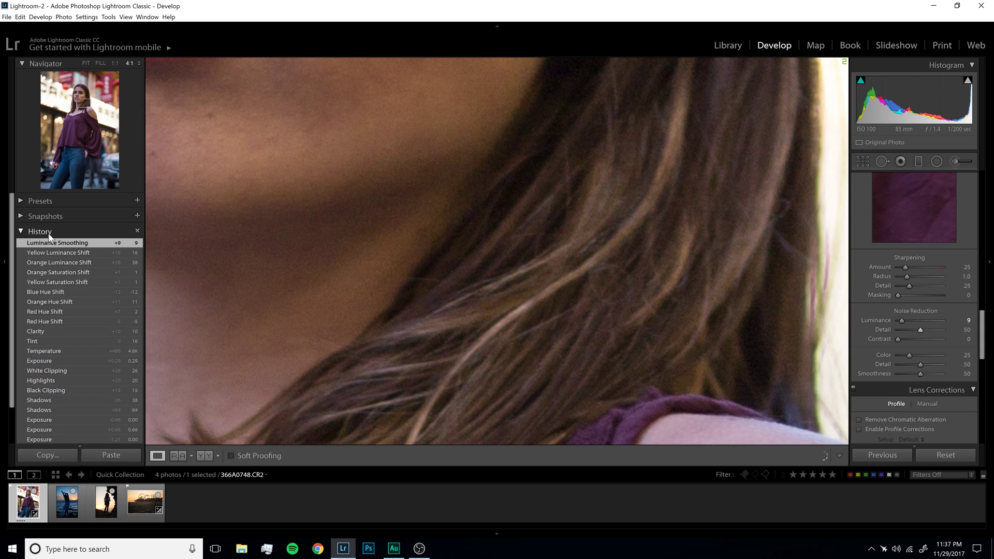
Compare the close-up with and without noise reduction using the Luminance Smoothing and Yellow Luminance Shift history states
left_click(62, 253)
left_click(66, 243)
left_click(65, 253)
left_click(67, 243)
Raise the luminance noise reduction to 20 and compare it with the Yellow Luminance Shift history state
left_click_drag(903, 321, 904, 321)
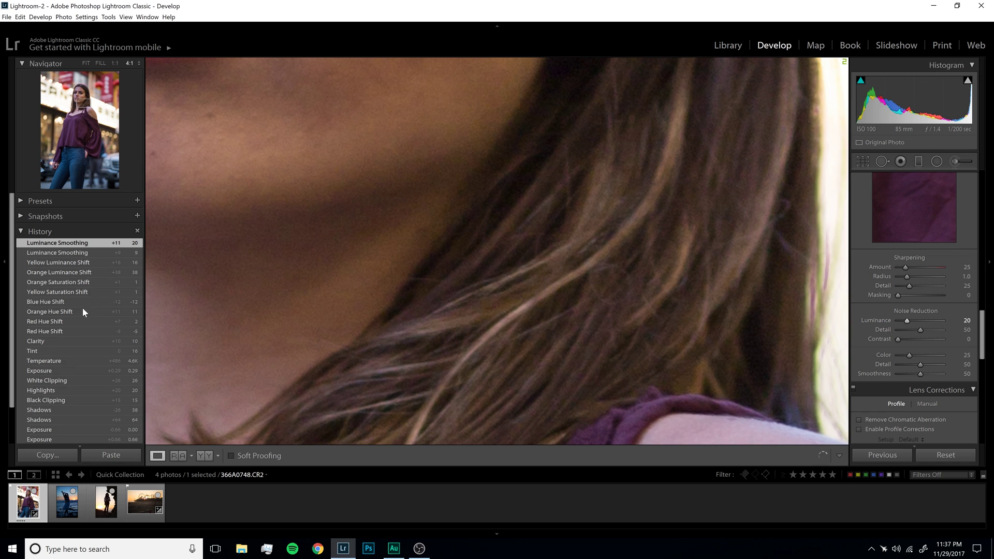
left_click(82, 262)
left_click(65, 243)
left_click(85, 264)
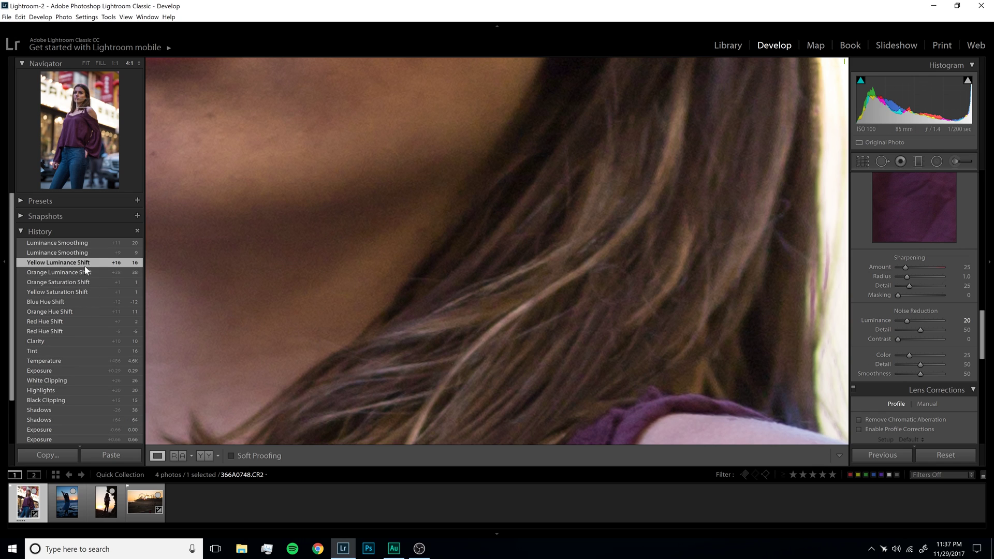
left_click(85, 244)
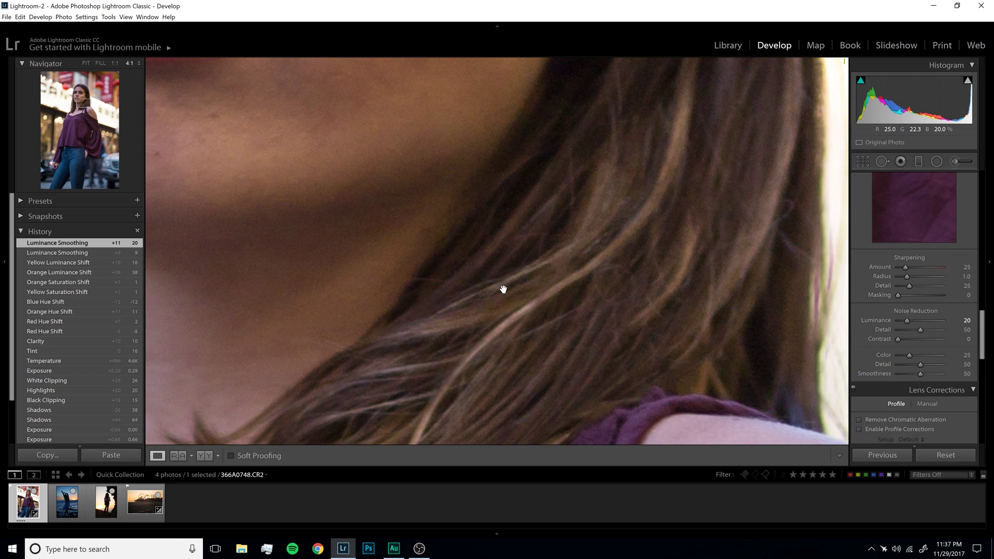
left_click(510, 293)
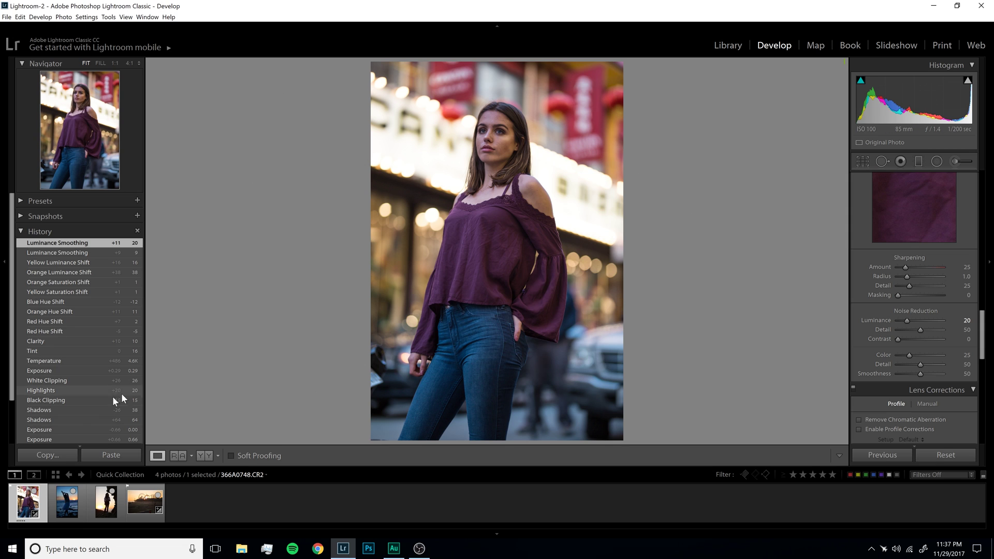
Switch to the beach sunset photo 366A6450.CR2 and check its highlight clipping in the Basic adjustments
left_click(68, 499)
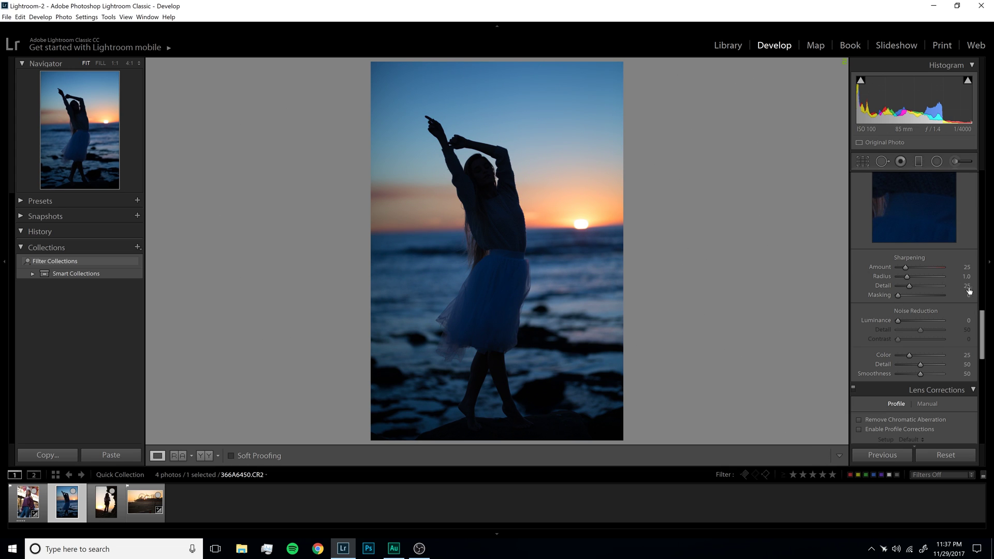
left_click_drag(983, 316, 983, 170)
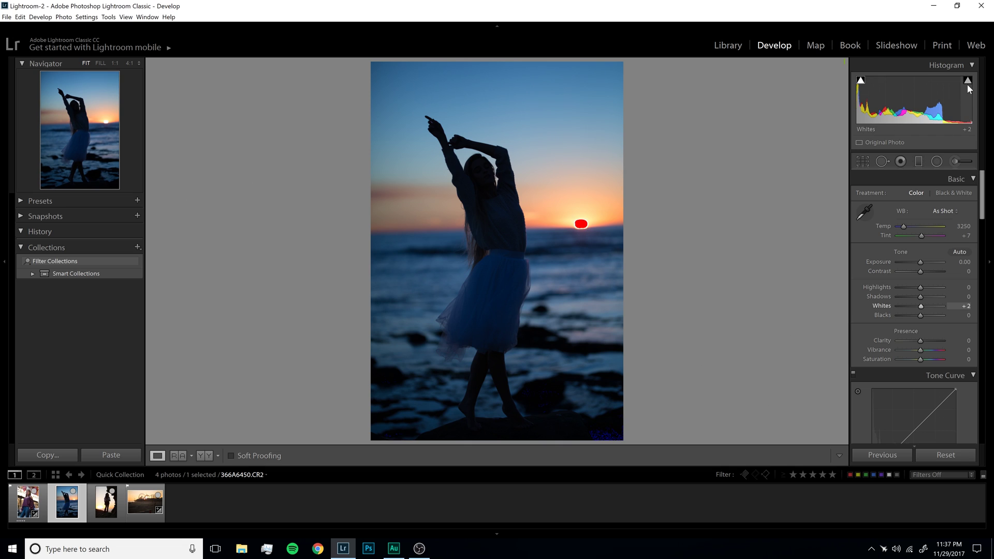
left_click_drag(969, 89, 968, 85)
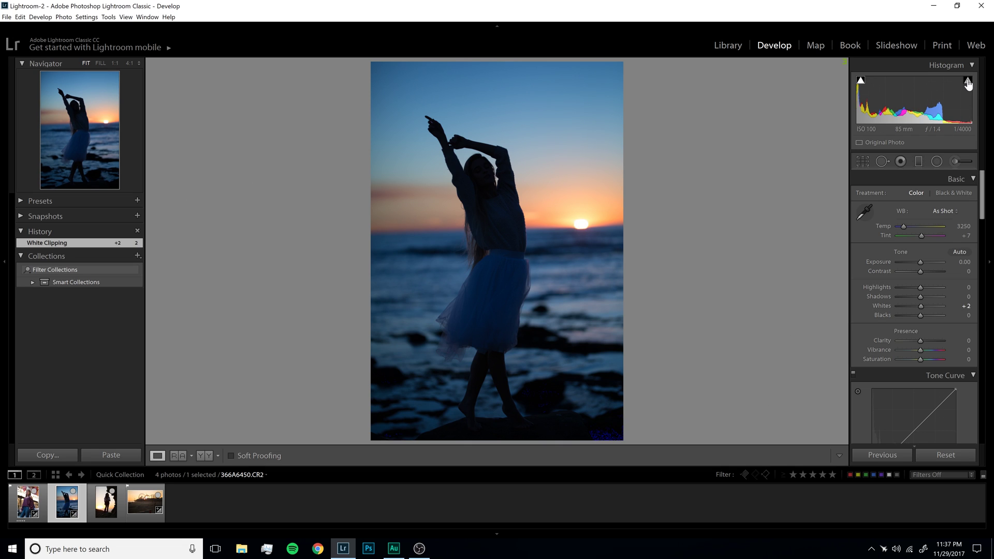
left_click(967, 85)
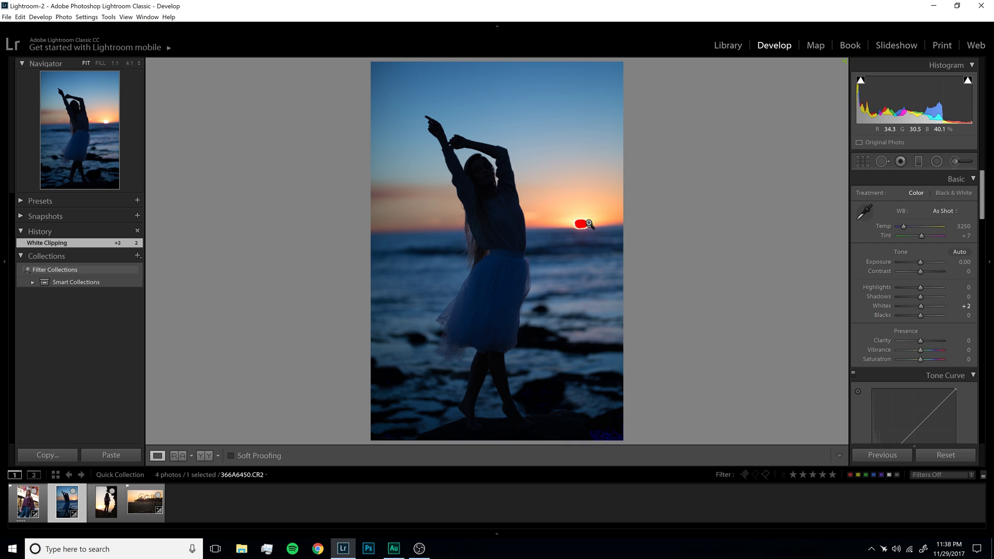
left_click(967, 84)
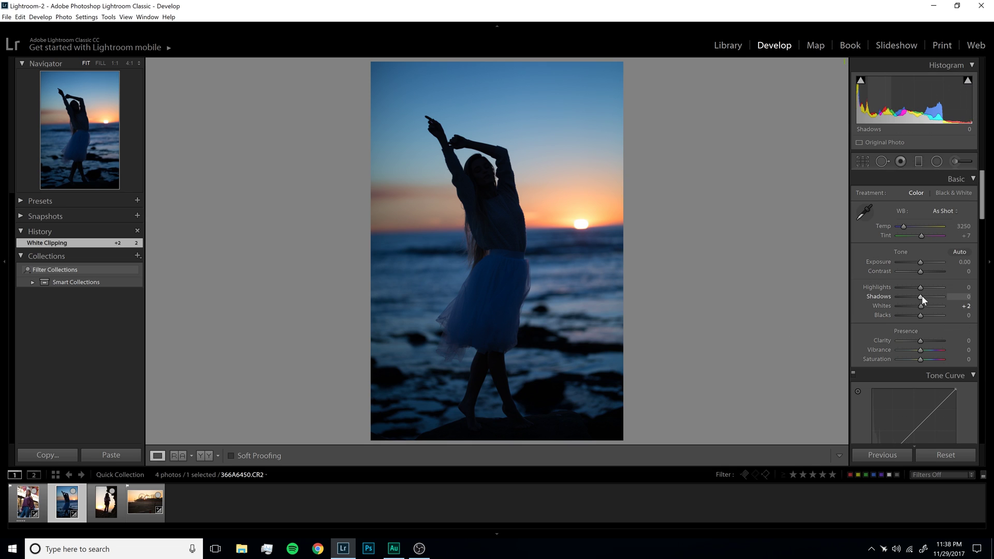
Brighten the sunset photo by setting Shadows to +87 and Exposure to +0.81
left_click_drag(920, 297, 939, 299)
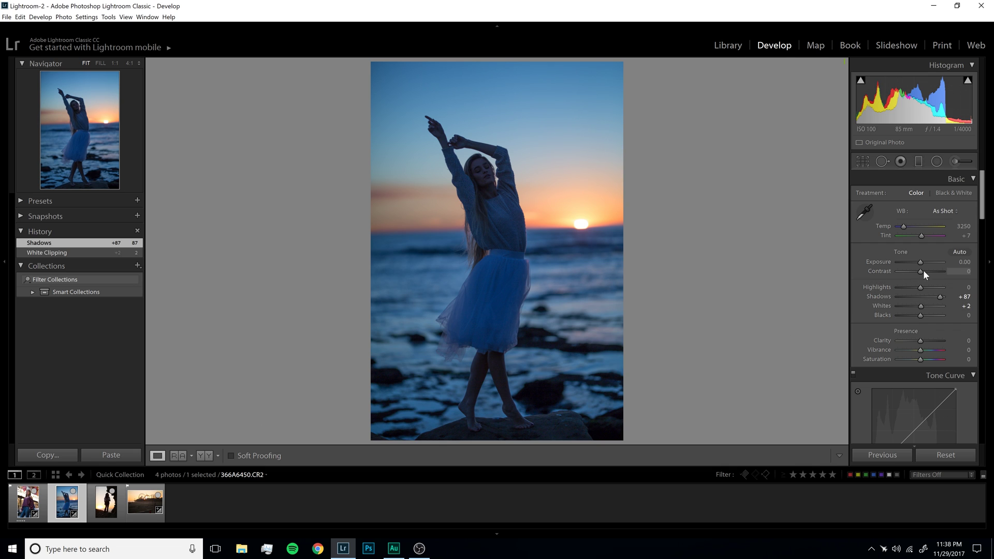
left_click_drag(920, 263, 922, 262)
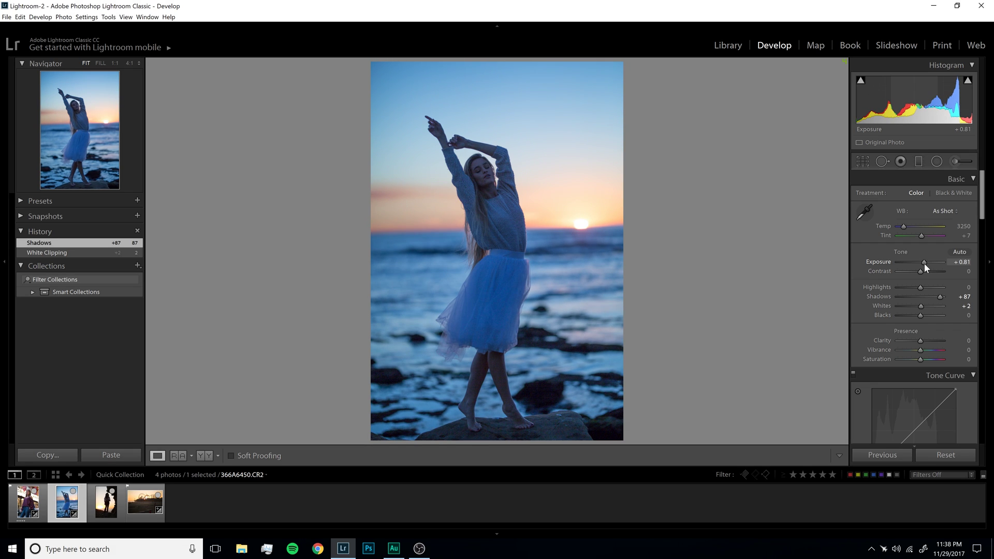
left_click(924, 263)
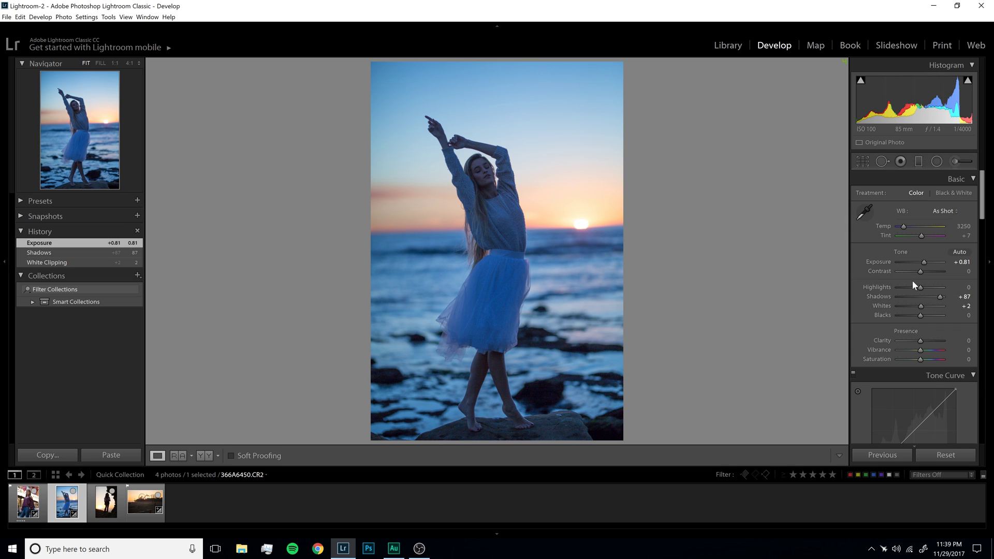
Set the sunset photo's Highlights to -59, Whites to -13 and Blacks to +23
left_click_drag(919, 288, 905, 291)
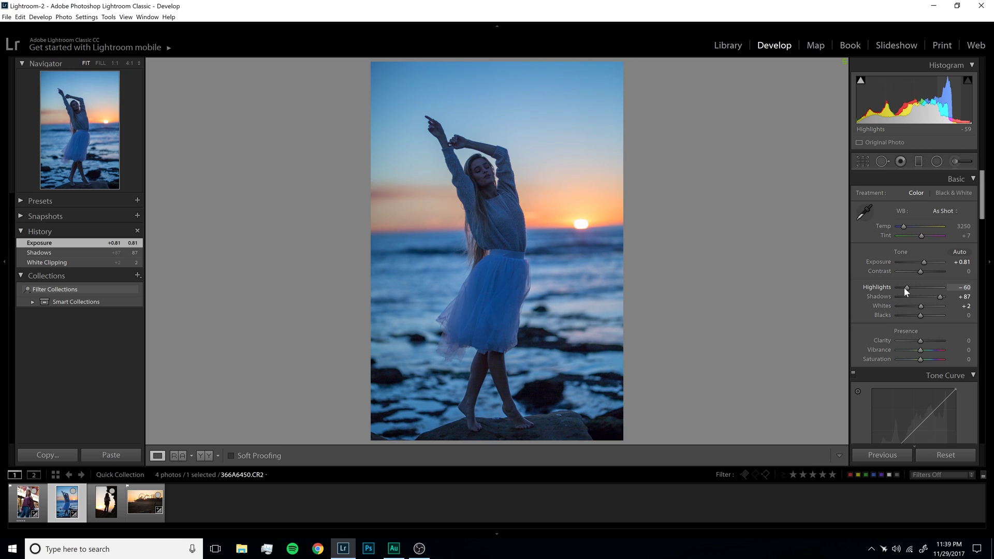
left_click_drag(905, 291, 916, 304)
left_click_drag(920, 315, 925, 314)
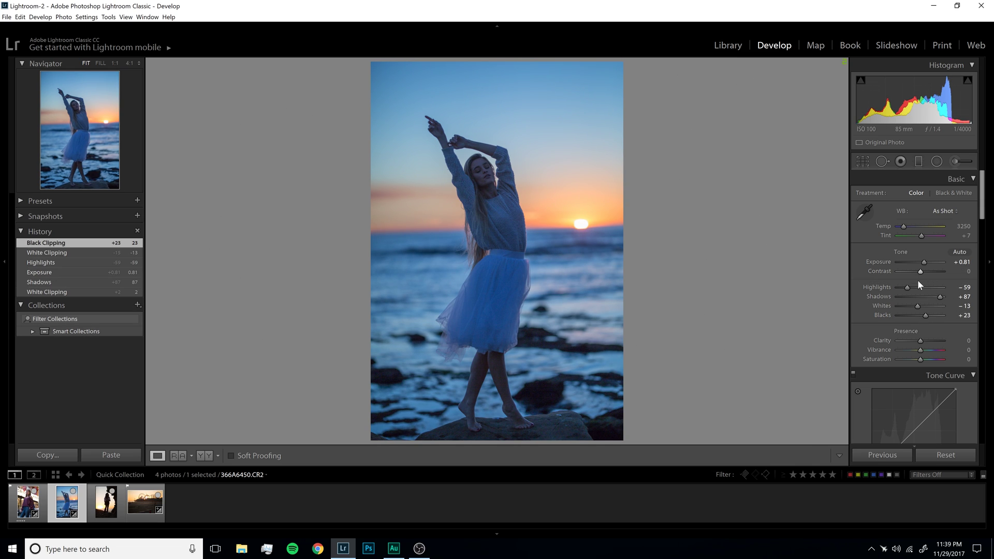
Set the Contrast to +18 and warm the white balance to a temperature of 4644 with the tint at +22
left_click_drag(920, 272, 924, 273)
left_click_drag(904, 226, 921, 237)
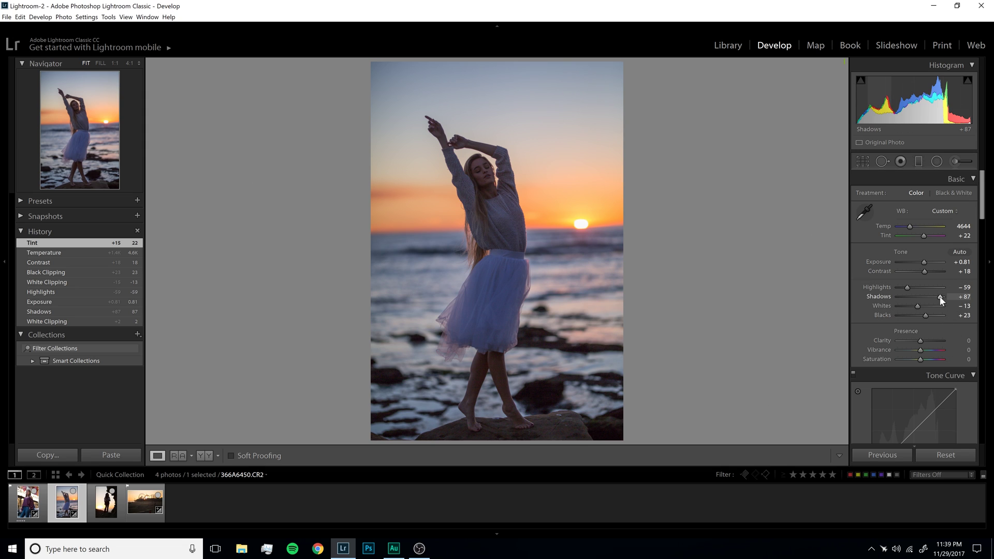
Lift the Shadows to +100 and the Blacks to +51, and set the Clarity to +10
left_click_drag(939, 299, 931, 315)
left_click(967, 340)
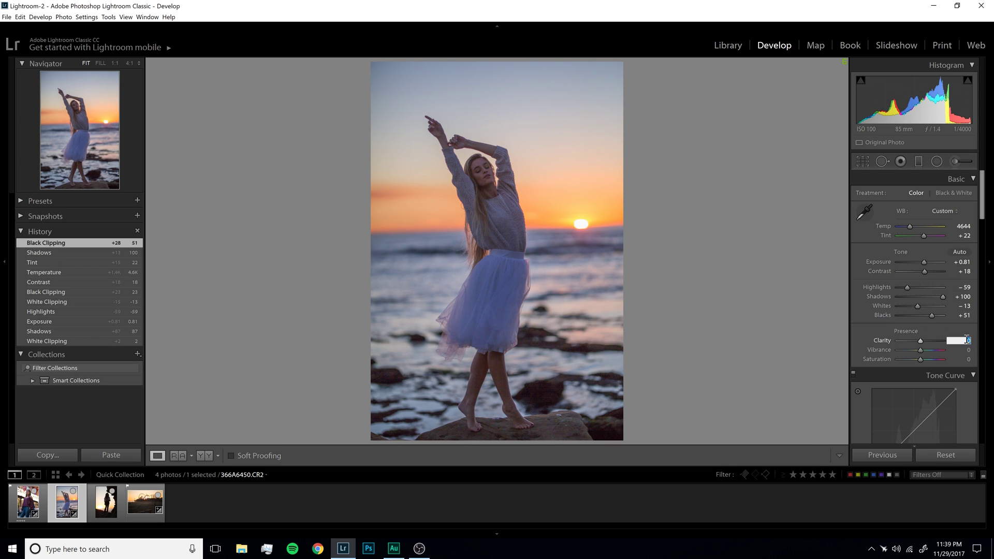
type("10")
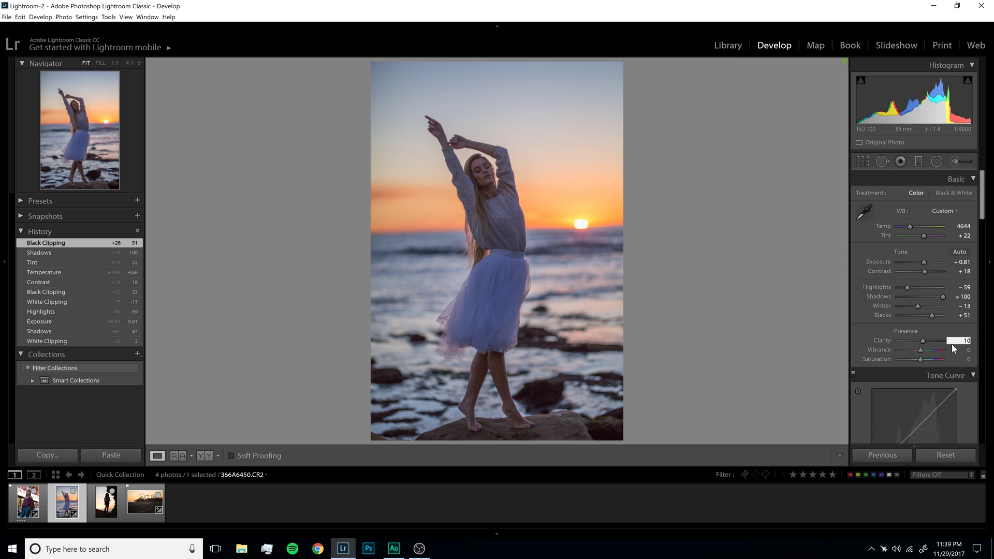
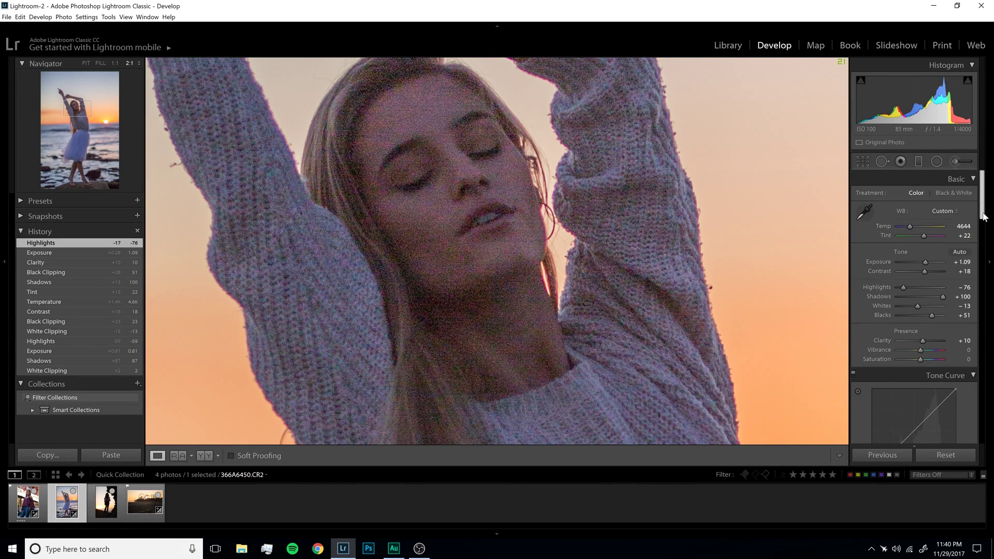
Set the sunset photo's luminance noise reduction to 41
left_click_drag(982, 206, 983, 344)
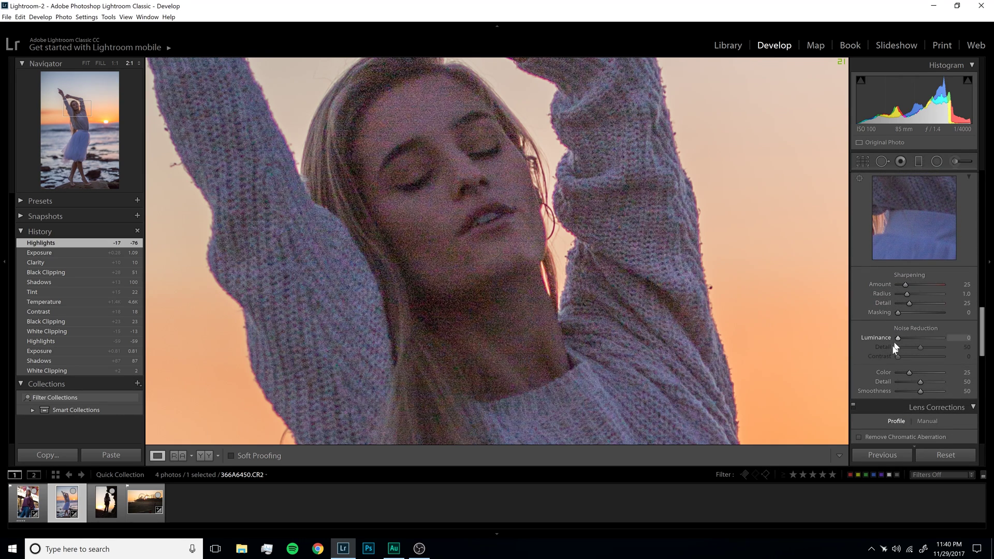
left_click_drag(898, 338, 901, 338)
key("Up")
key("Up")
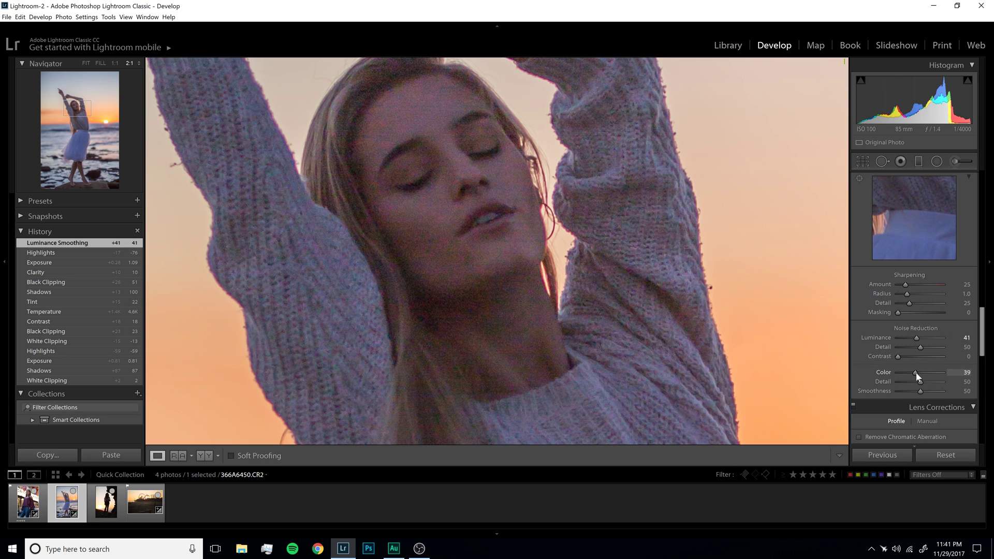
Set the sunset photo's color noise reduction to 50 and compare the face with and without noise reduction
left_click_drag(916, 372, 920, 374)
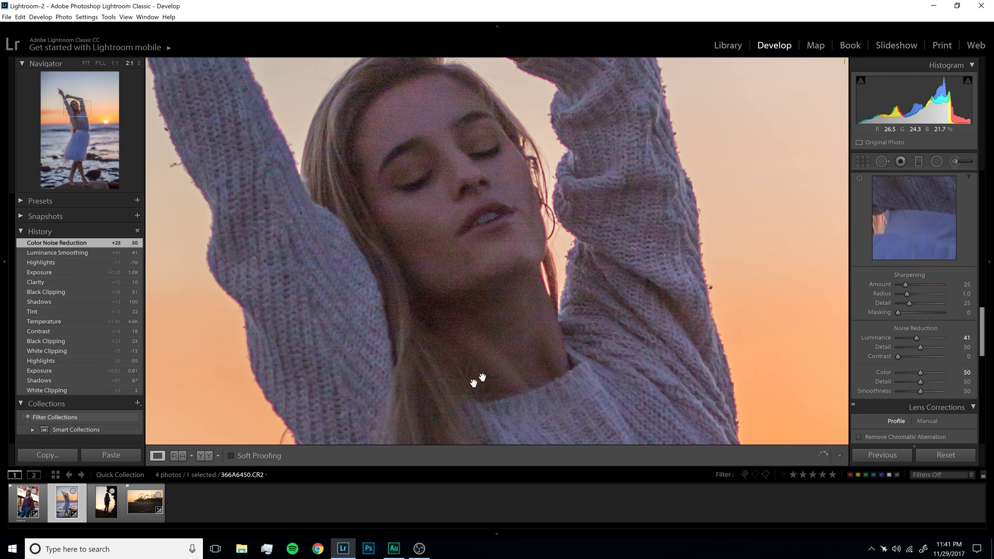
left_click_drag(502, 306, 524, 300)
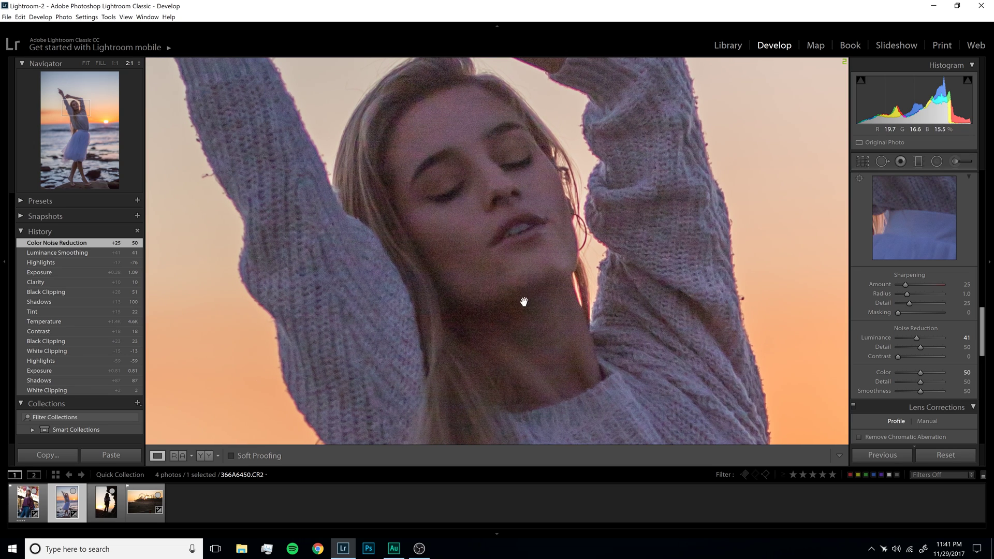
left_click(81, 262)
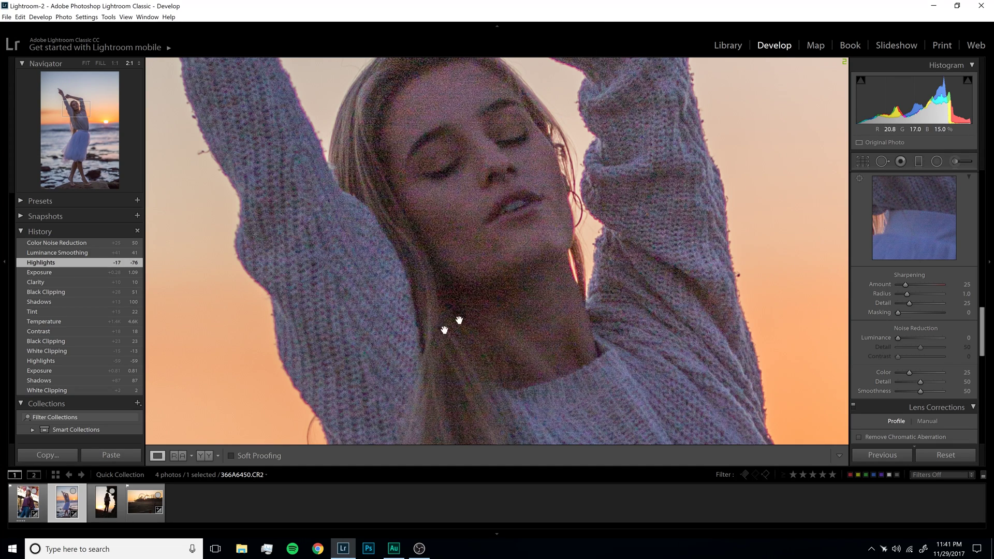
left_click(84, 243)
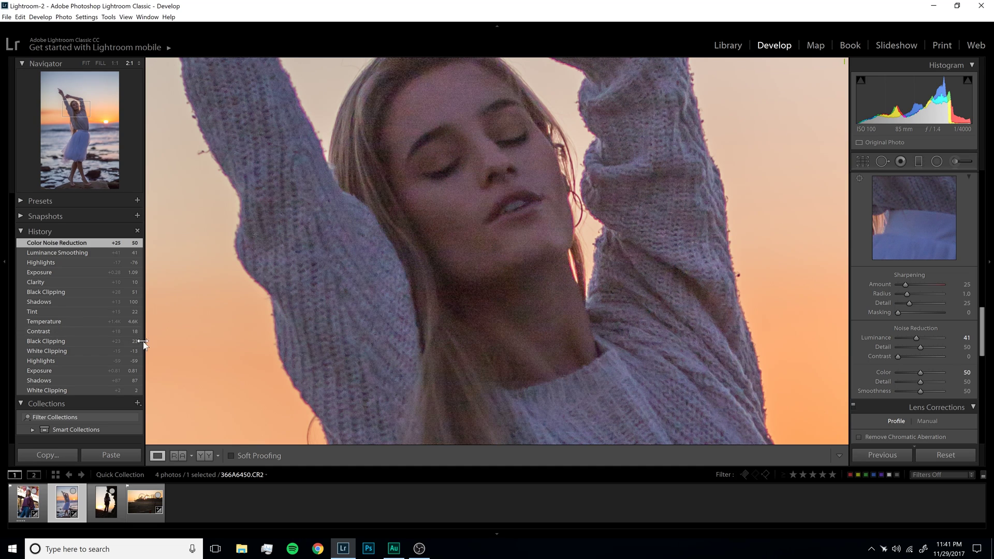
left_click(421, 178)
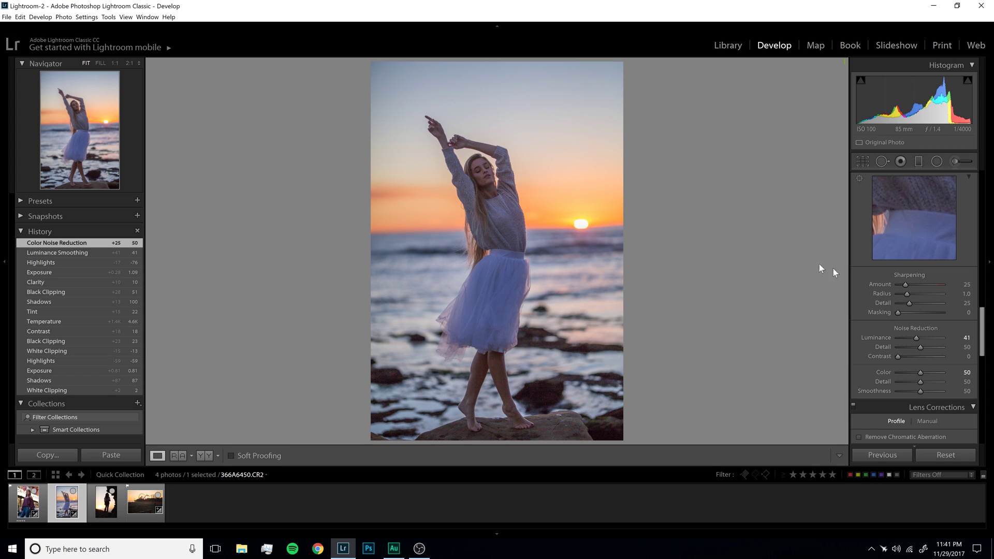
Add shadow, midtone and highlight points to the sunset photo's RGB point curve and pull the deepest shadow point slightly down
left_click_drag(986, 337, 980, 202)
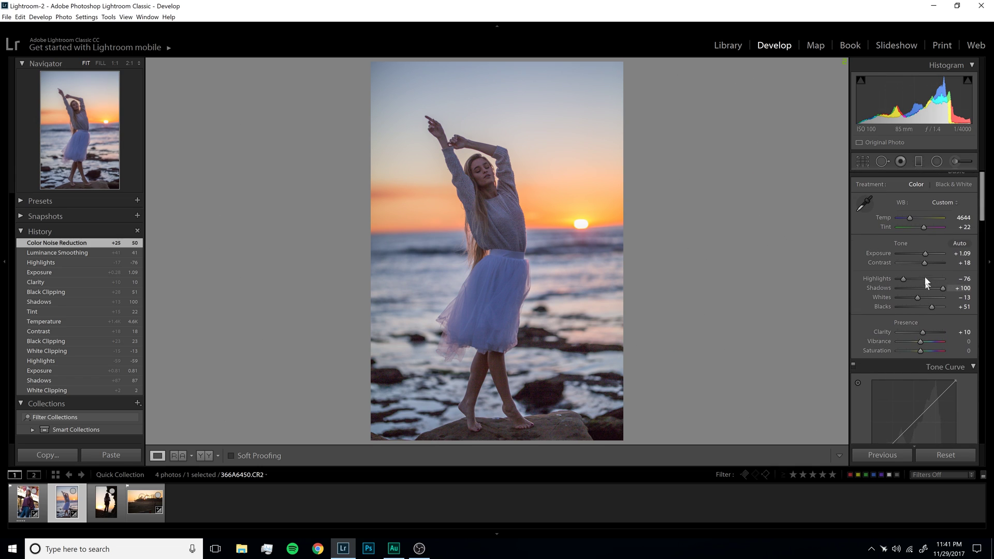
scroll(939, 353, "down", 3)
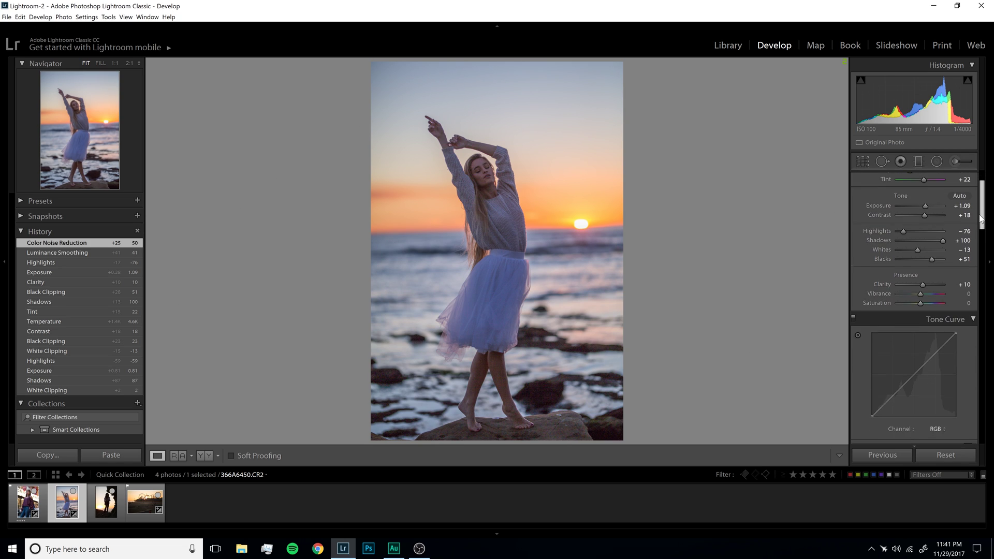
scroll(976, 244, "down", 2)
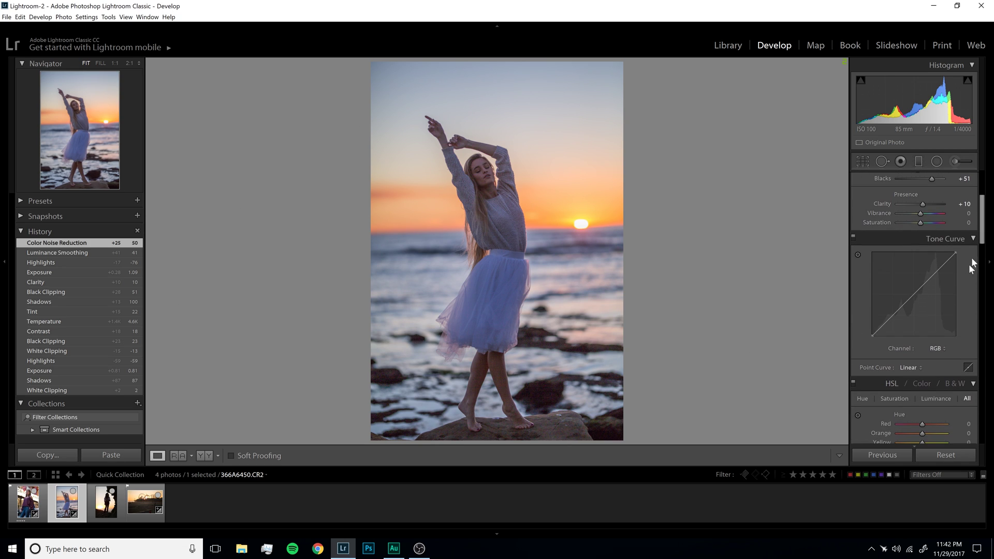
left_click_drag(893, 315, 934, 266)
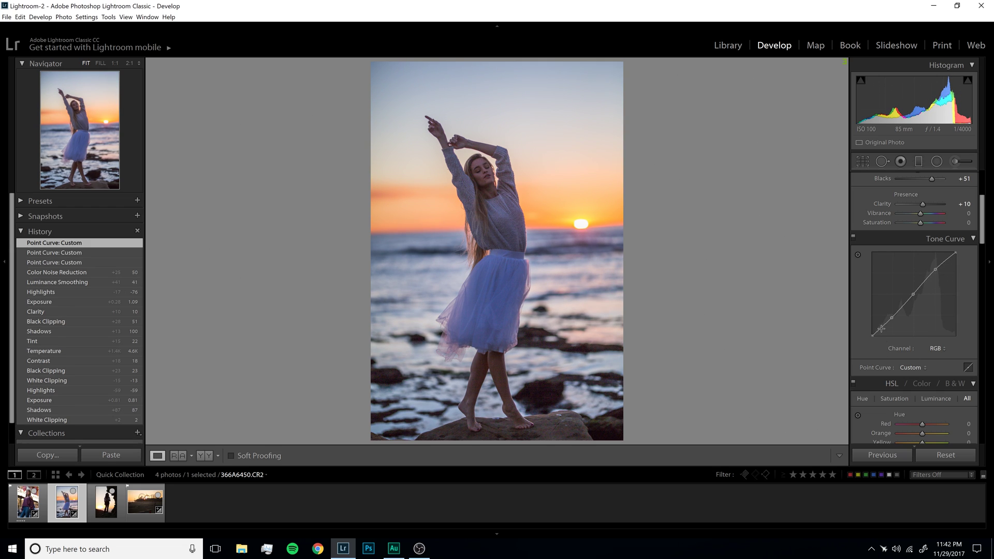
left_click_drag(881, 328, 881, 330)
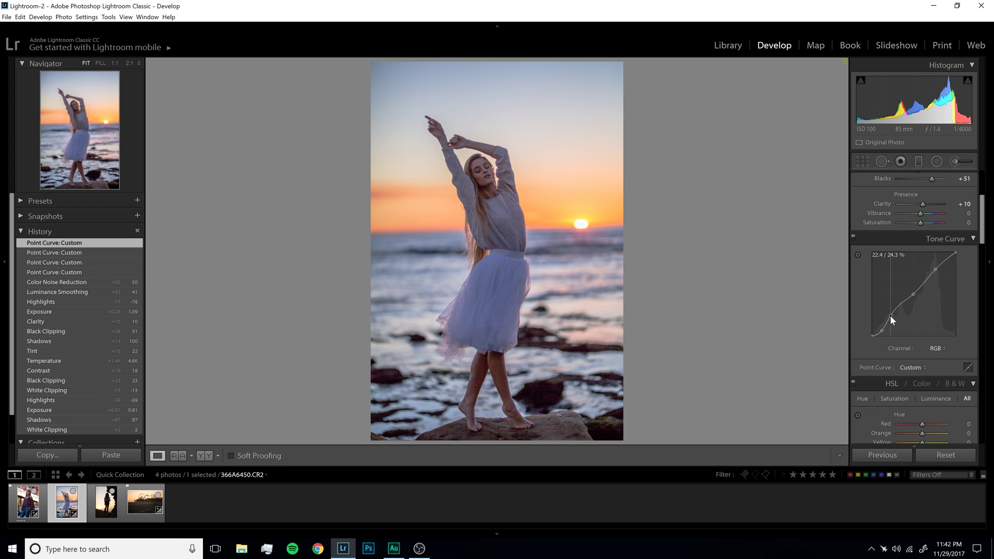
left_click_drag(891, 315, 891, 316)
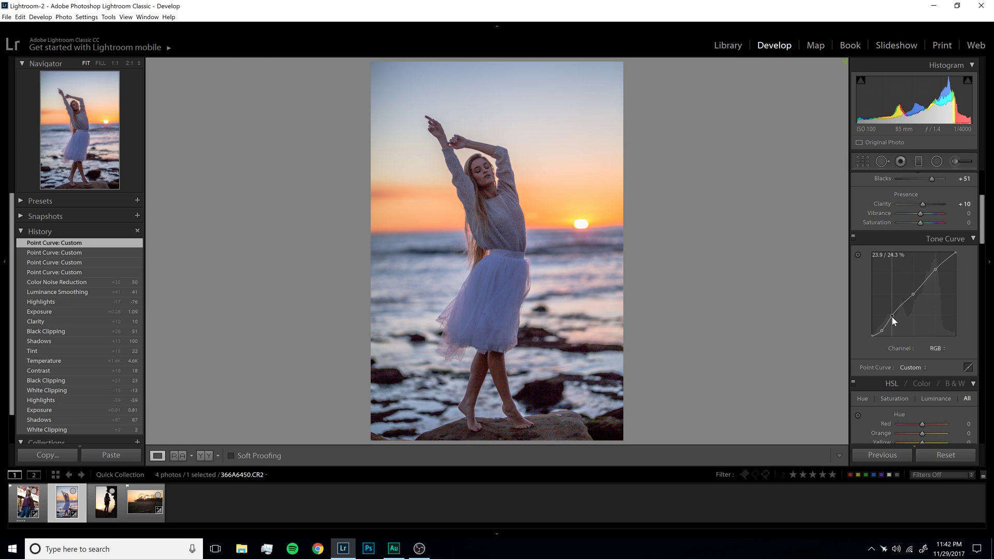
Fine-tune the midtone and shadow points of the RGB point curve into a smooth, gentle curve
left_click_drag(891, 316, 908, 292)
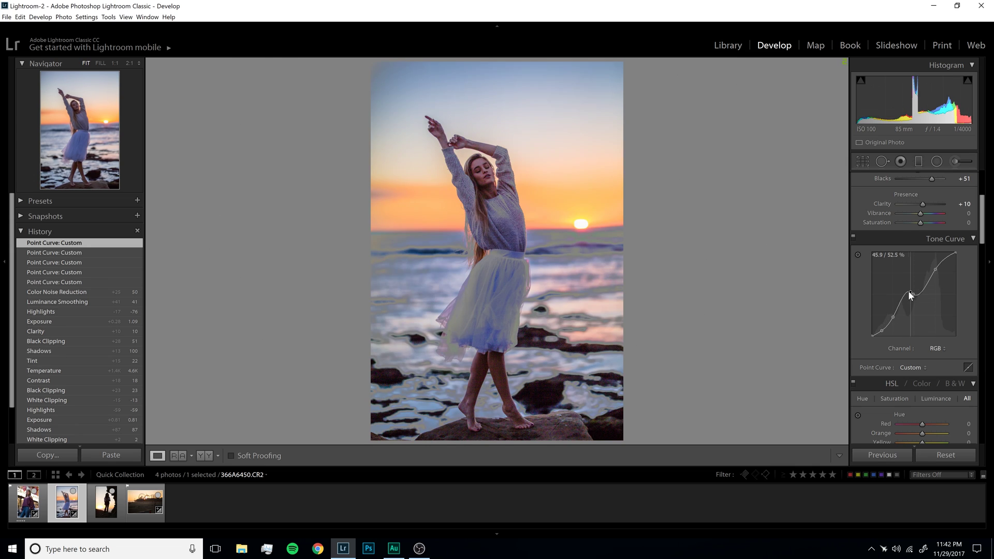
key("ctrl+z")
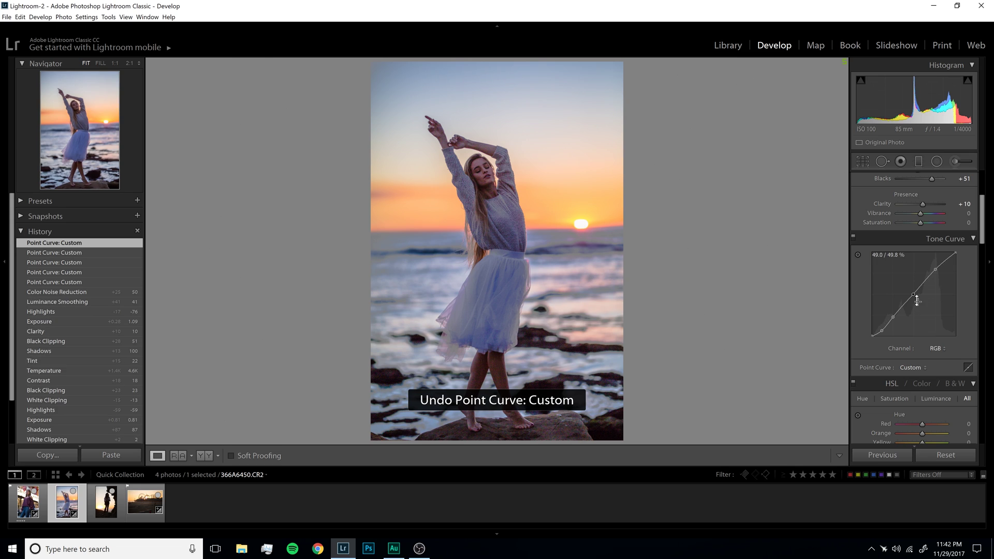
left_click_drag(912, 294, 912, 293)
left_click_drag(881, 326, 891, 314)
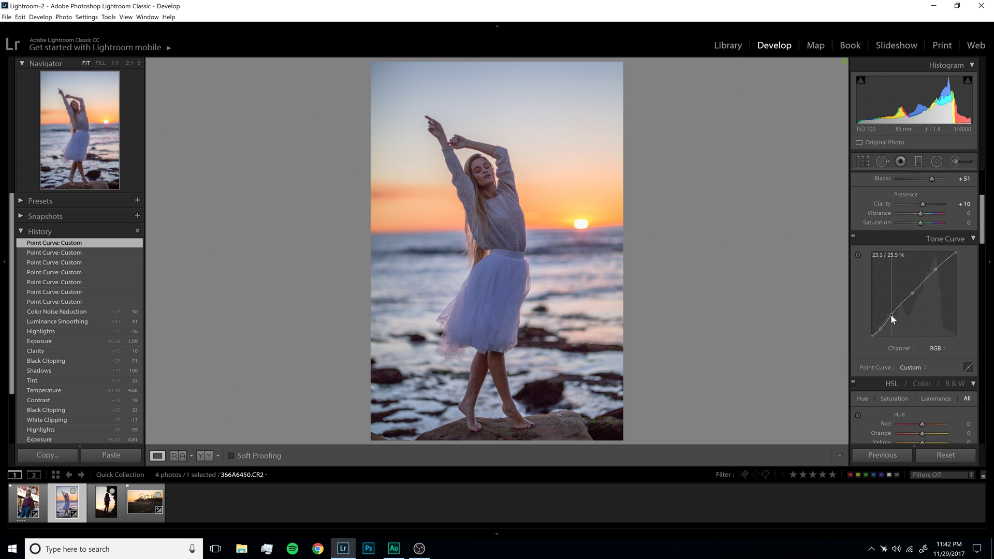
left_click_drag(890, 314, 891, 314)
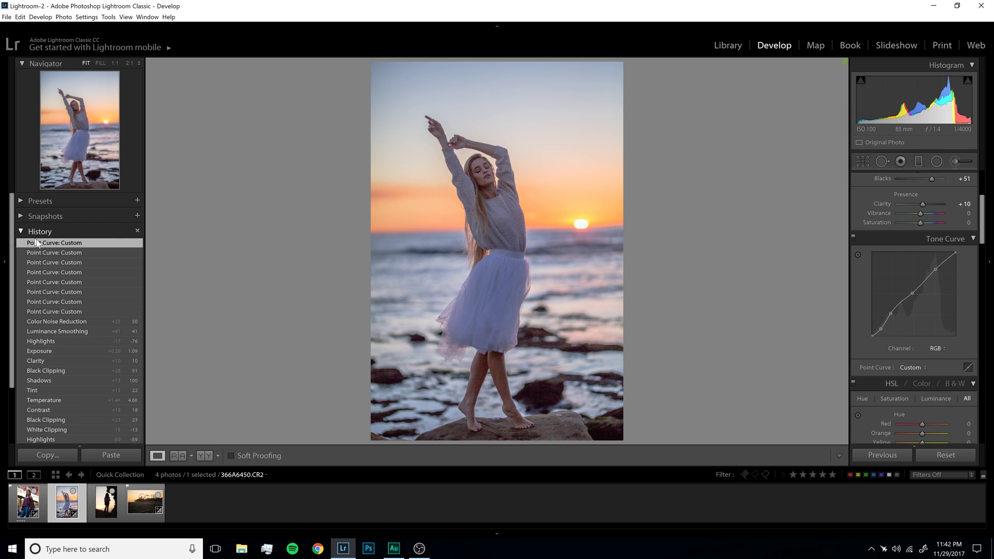
left_click(53, 253)
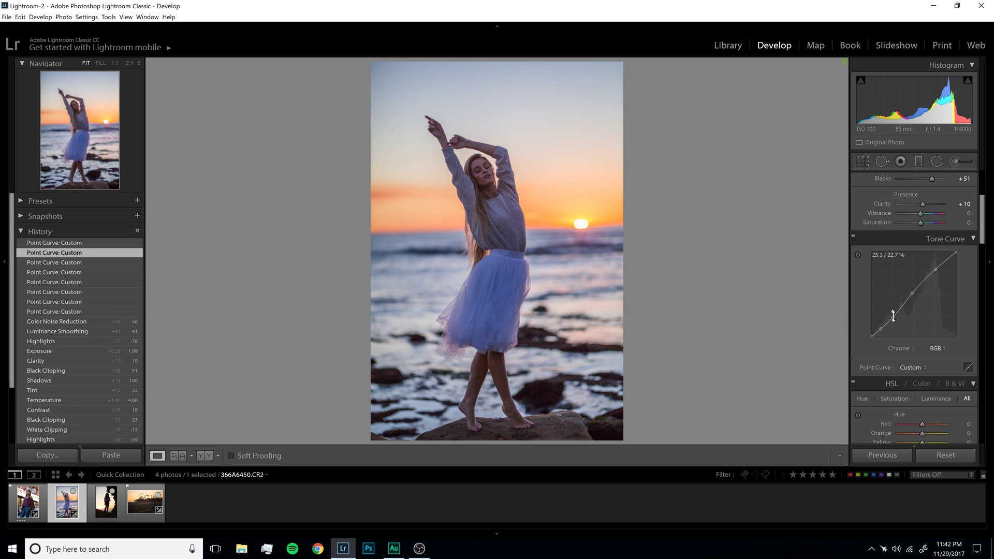
left_click_drag(893, 317, 893, 313)
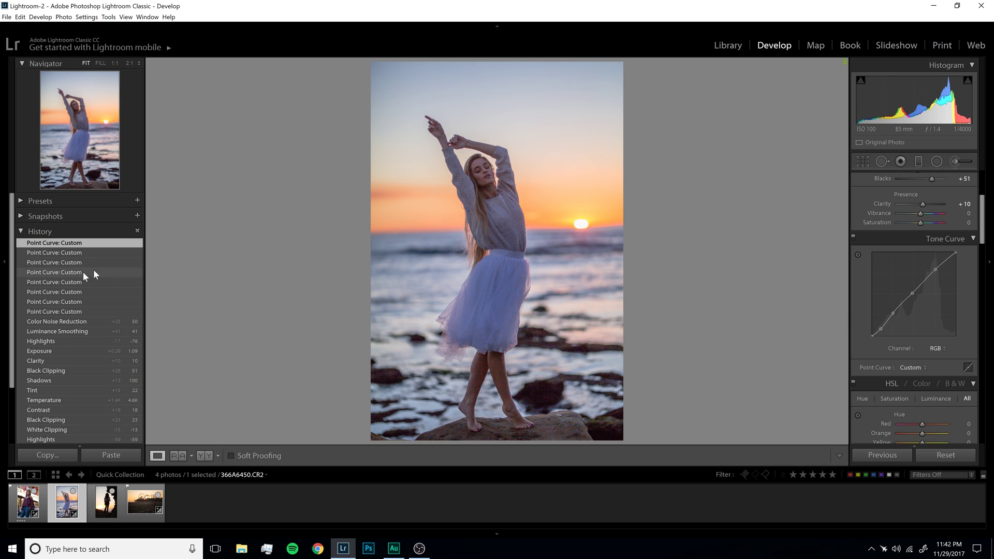
Compare the sunset photo with and without the tone curve and examine the raised arms and face up close
left_click(101, 321)
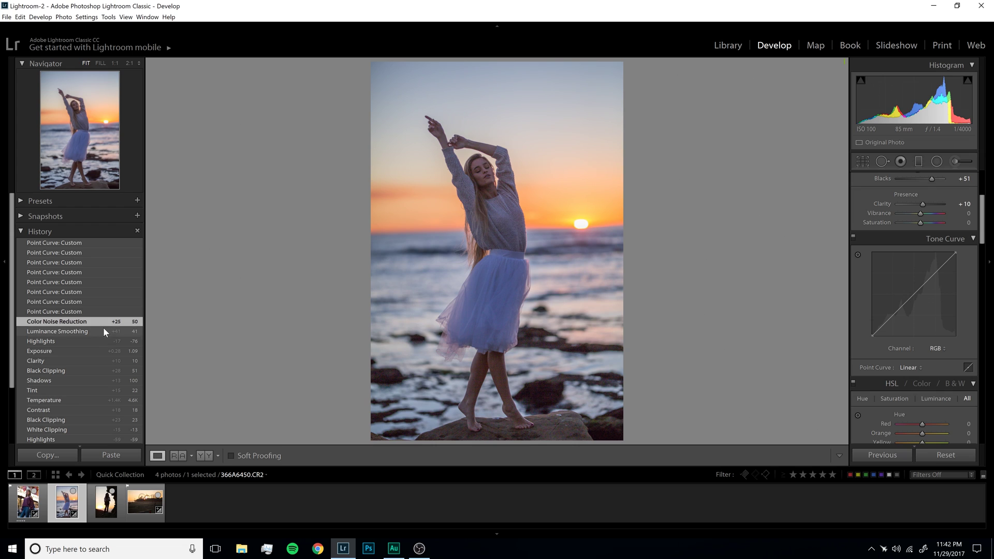
left_click(87, 245)
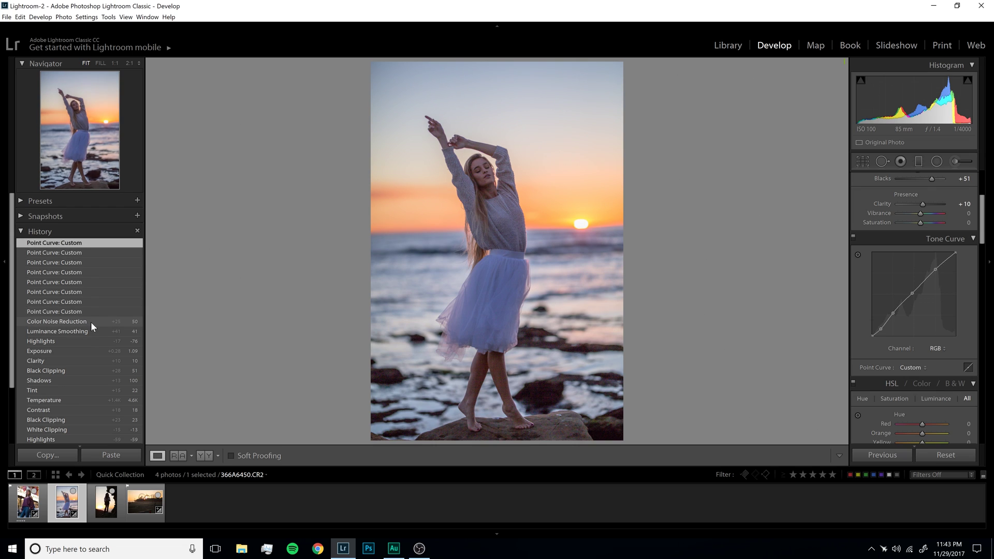
left_click(91, 321)
left_click(90, 241)
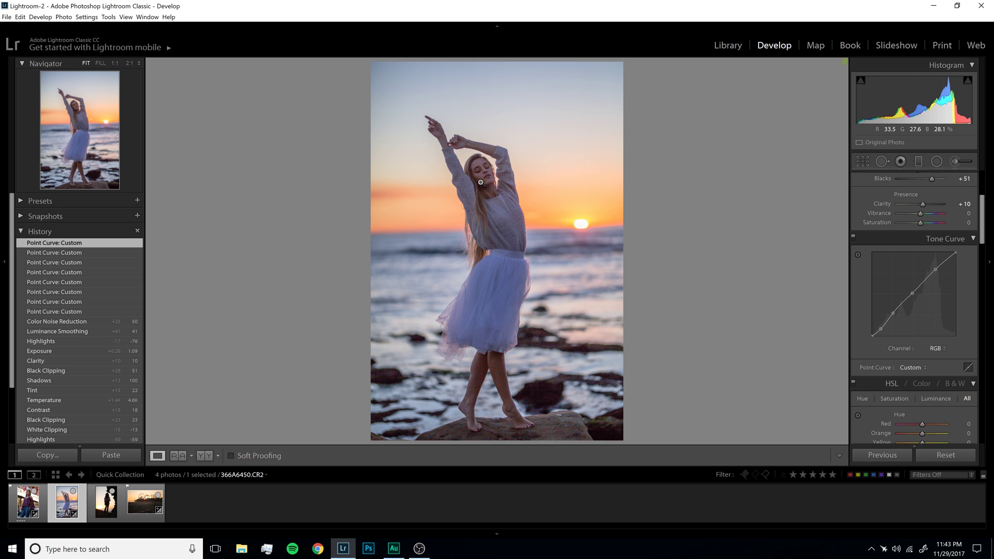
left_click_drag(481, 182, 744, 455)
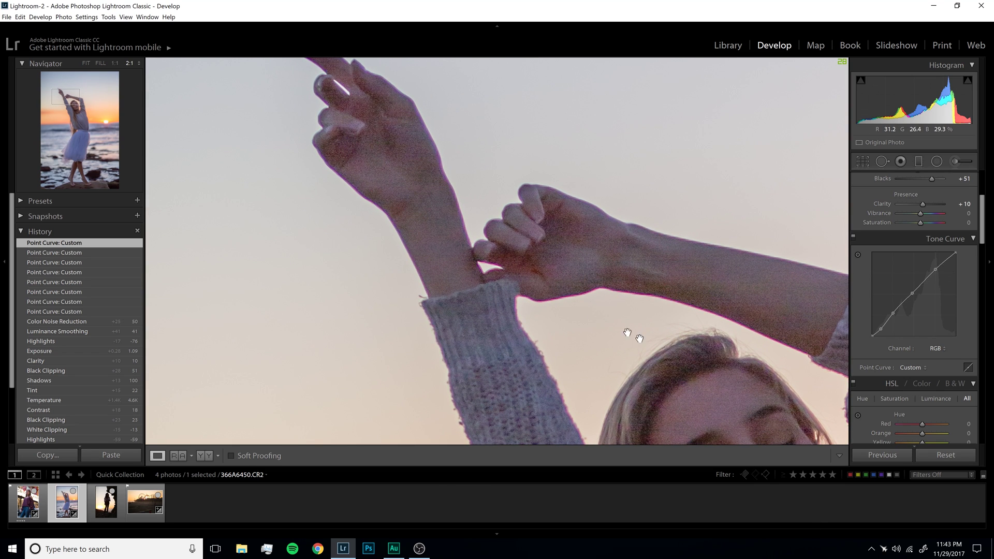
left_click_drag(628, 333, 433, 104)
left_click(510, 311)
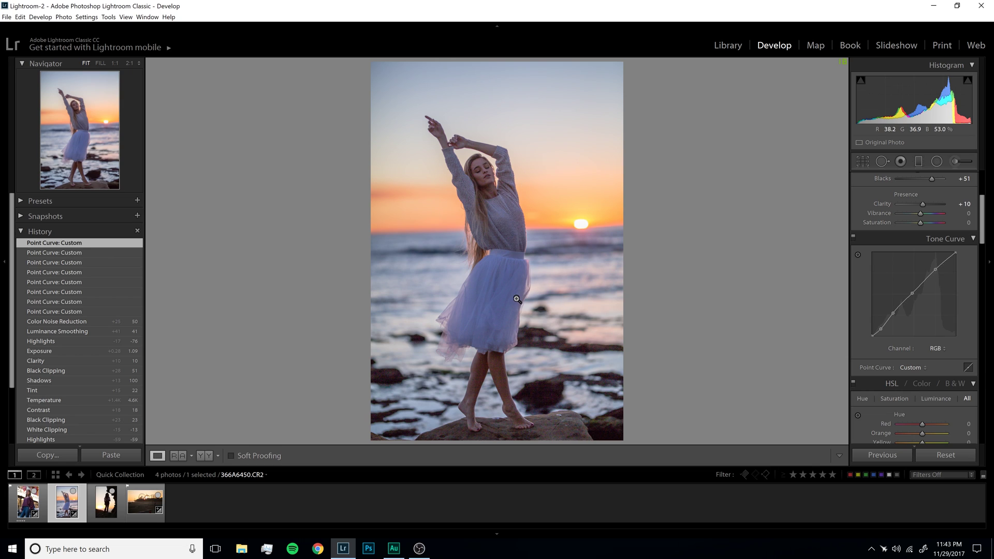
Open the silhouette photo of the woman beside the cliff and set its Shadows to +87
left_click(107, 501)
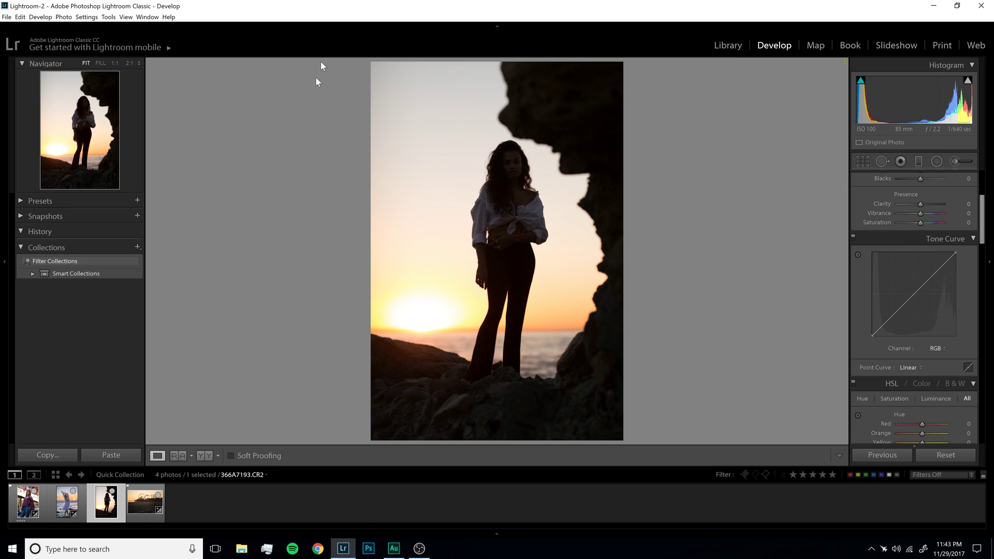
key("ctrl+1")
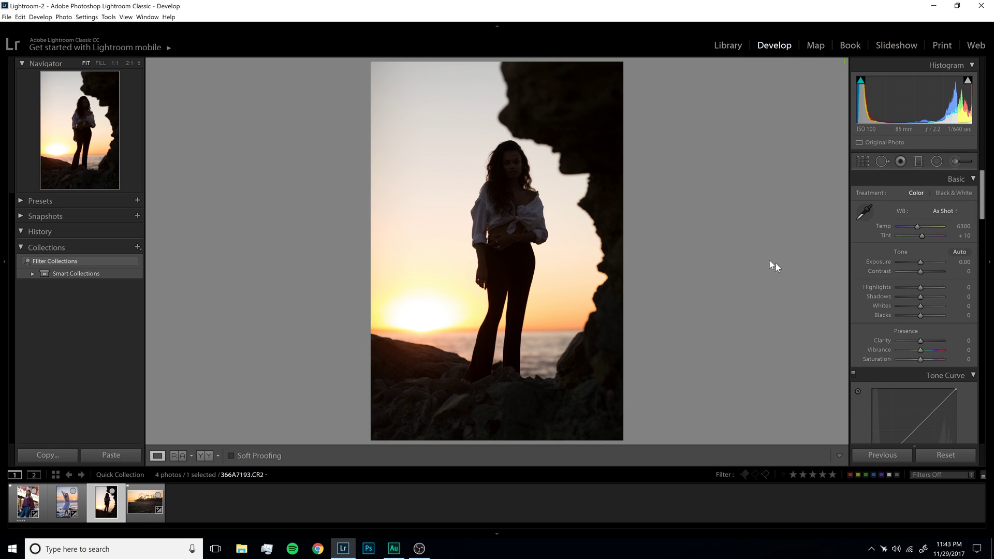
left_click_drag(920, 299, 940, 305)
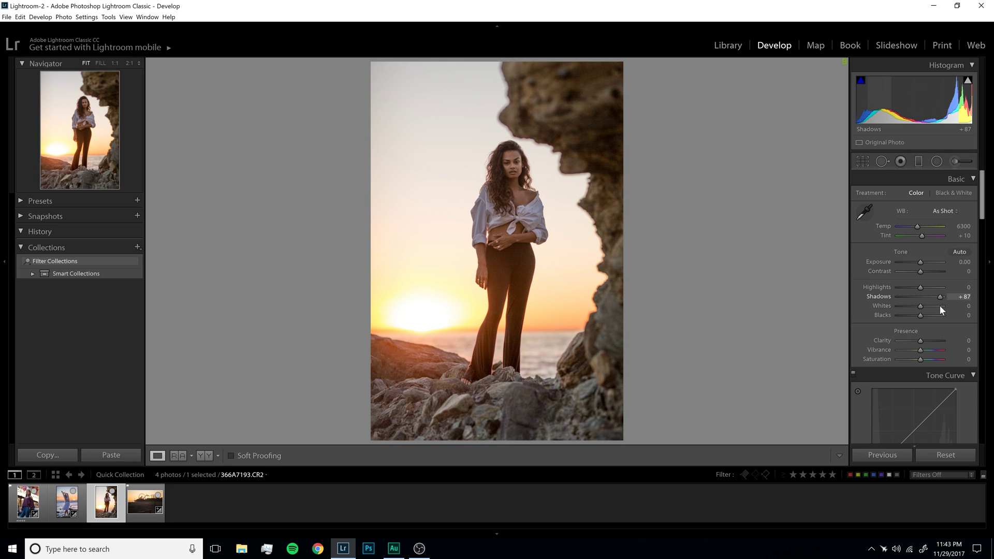
left_click_drag(939, 306, 939, 303)
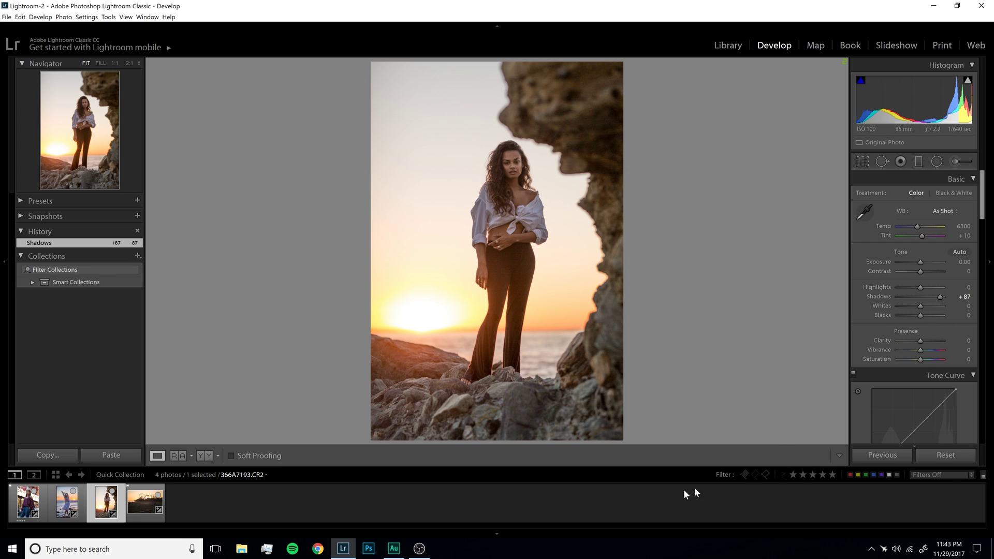
Set the cliff photo's Highlights to -57, Whites to +7 and Blacks to -21, keeping the Exposure at 0.00
mouse_move(918, 259)
left_mouse_down()
mouse_move(909, 260)
mouse_move(919, 263)
left_mouse_up()
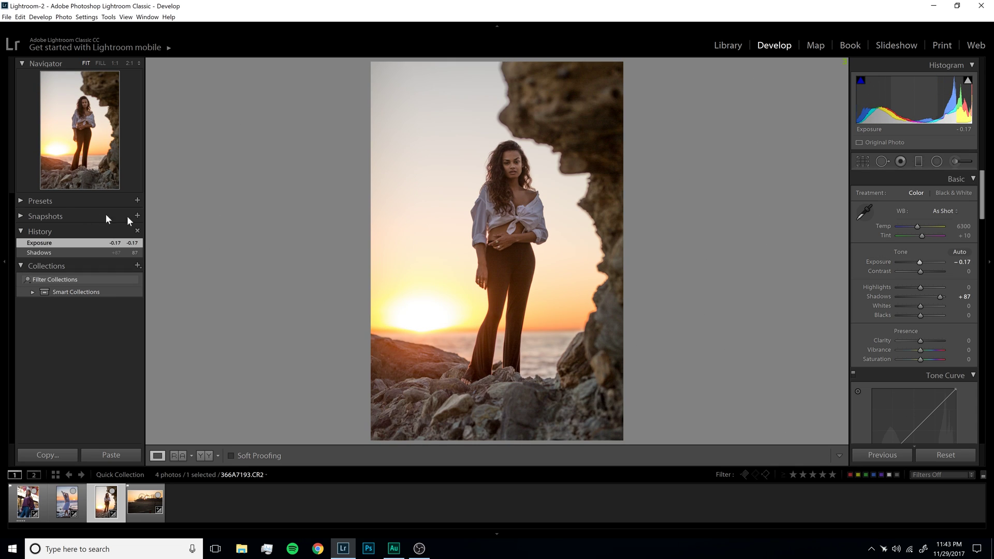
left_click(84, 253)
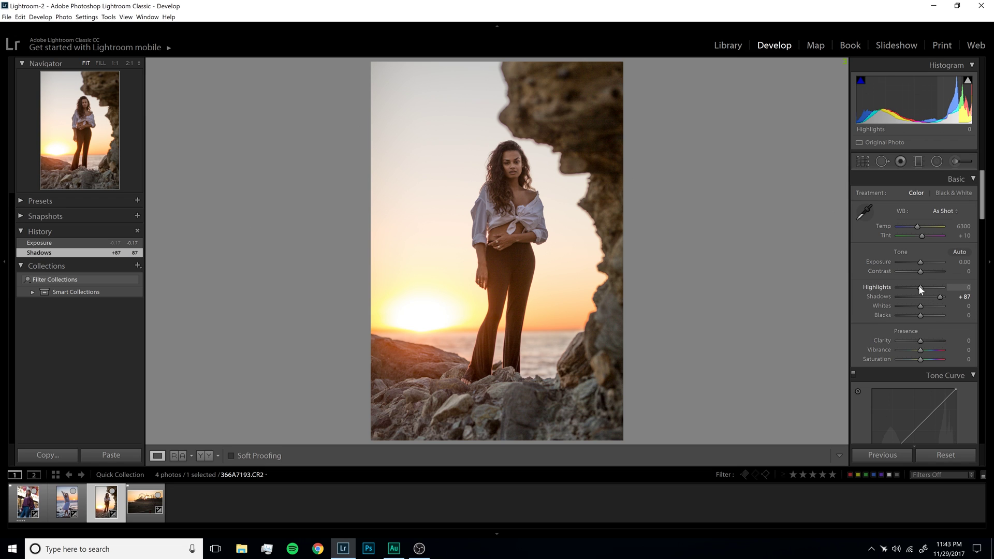
left_click_drag(920, 288, 906, 288)
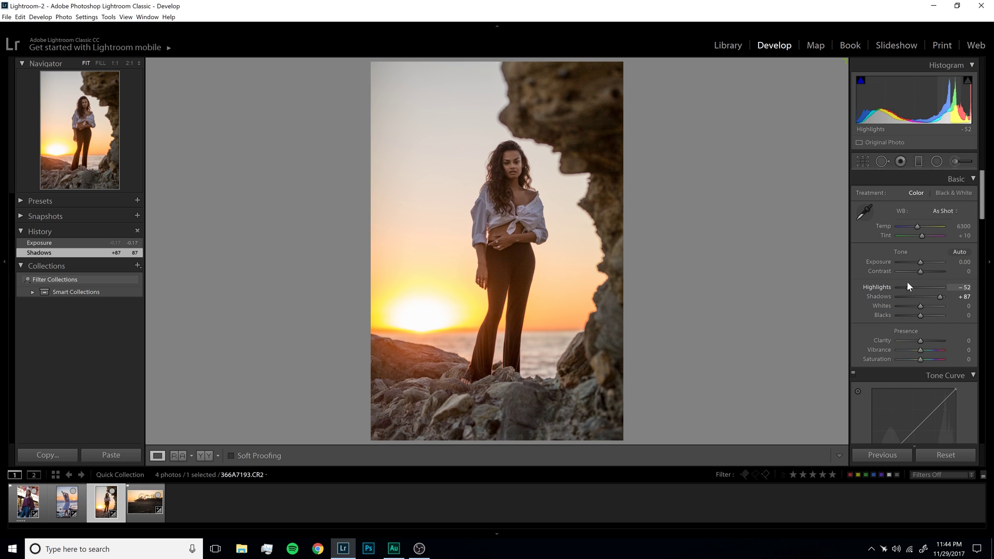
left_click_drag(906, 286, 908, 286)
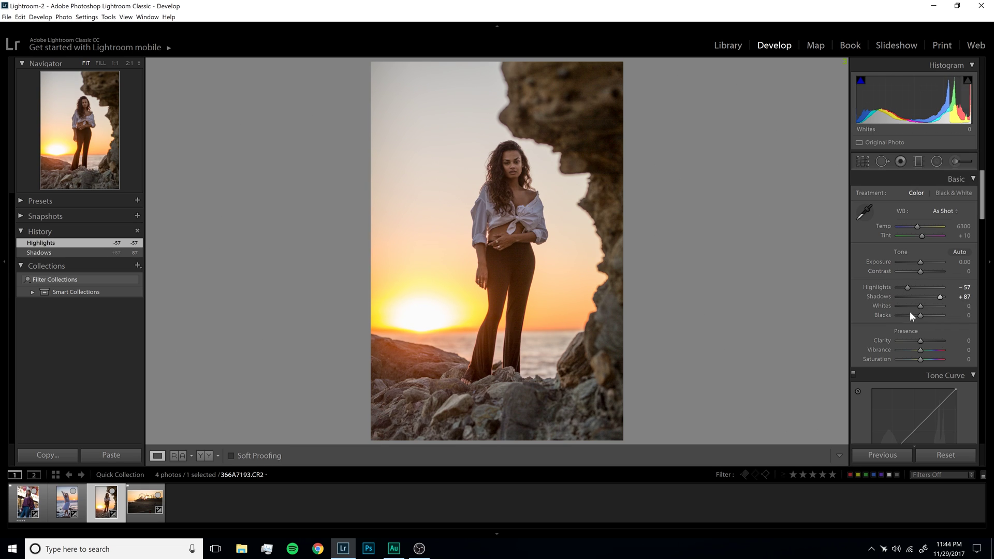
mouse_move(920, 304)
left_mouse_down()
mouse_move(909, 306)
mouse_move(918, 309)
left_mouse_up()
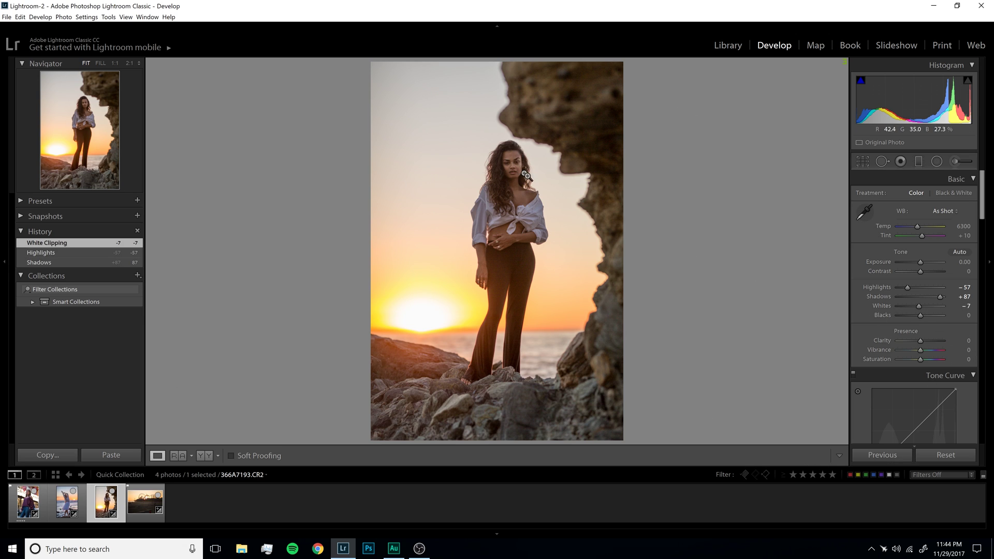
mouse_move(917, 309)
left_mouse_down()
mouse_move(905, 306)
mouse_move(915, 313)
left_mouse_up()
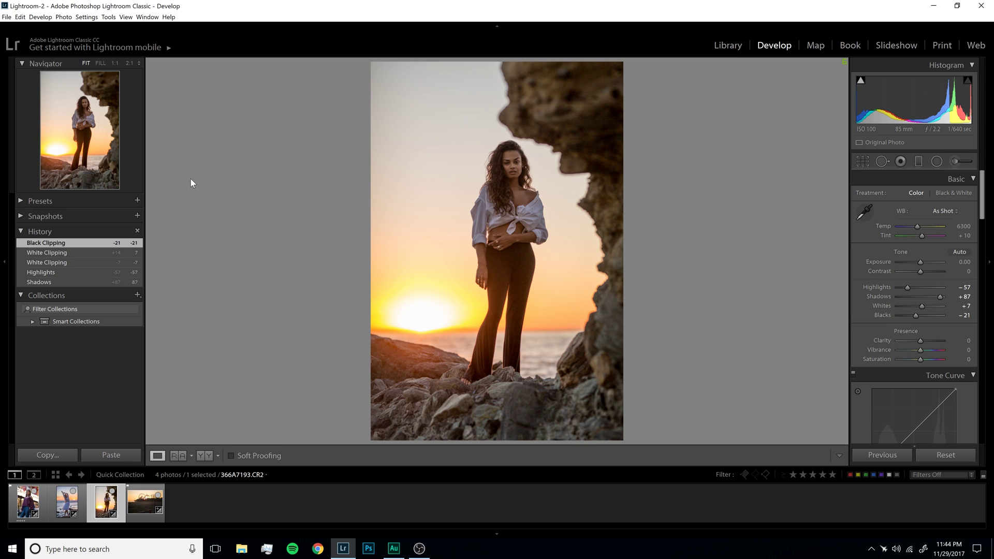
Compare the cliff photo's original and edited versions several times
key("backslash")
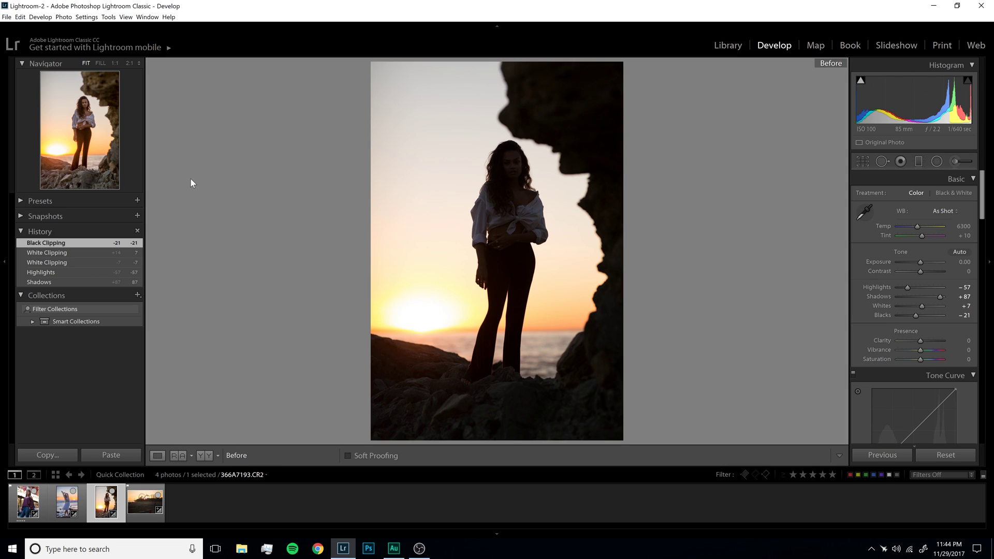
key("backslash")
key("backslash")
key("backslash")
key("backslash")
key("backslash")
key("backslash")
key("backslash")
key("backslash")
key("backslash")
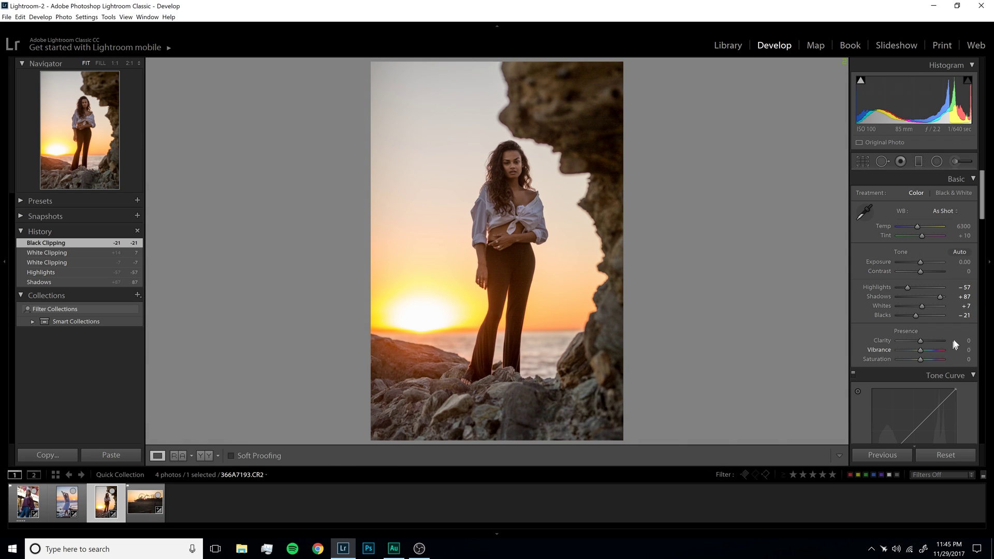
Set the cliff photo's Clarity to -1
left_click_drag(955, 344, 963, 344)
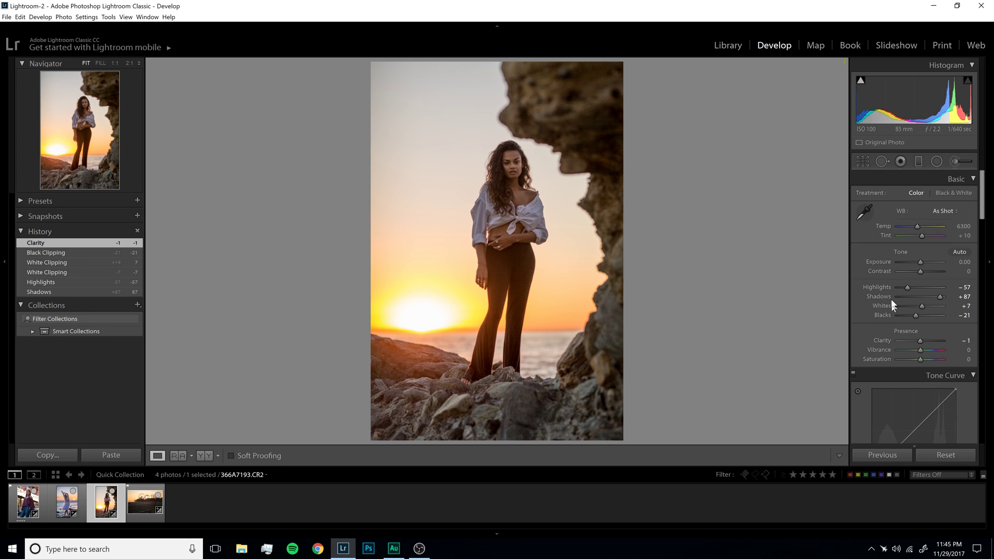
Set the cliff photo's Clarity to +10 and compare the result with the earlier Black Clipping history state
left_click(963, 339)
type("10")
key("Return")
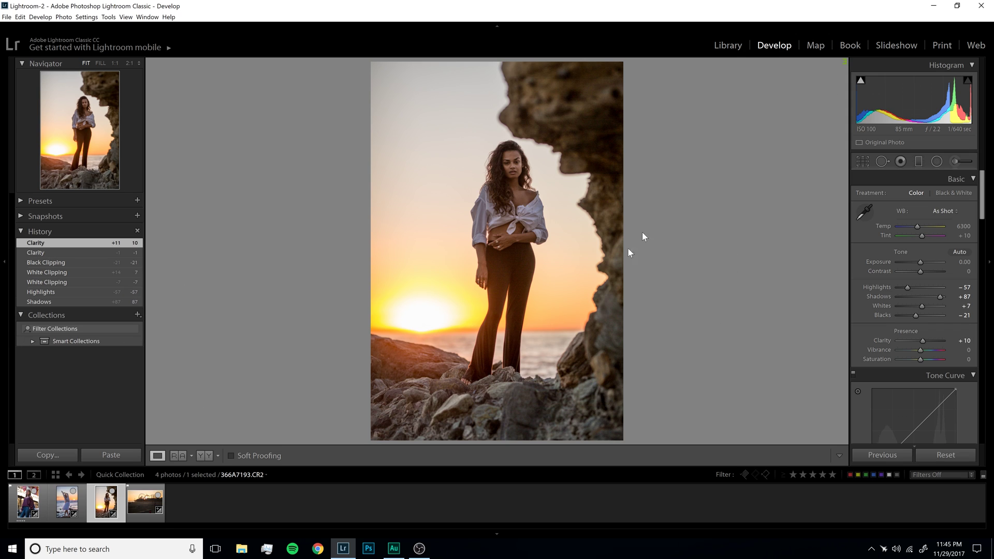
left_click(110, 266)
left_click(106, 245)
Inspect the woman's face and hair up close and set noise reduction Luminance to 25 and Color to 51
left_click(513, 174)
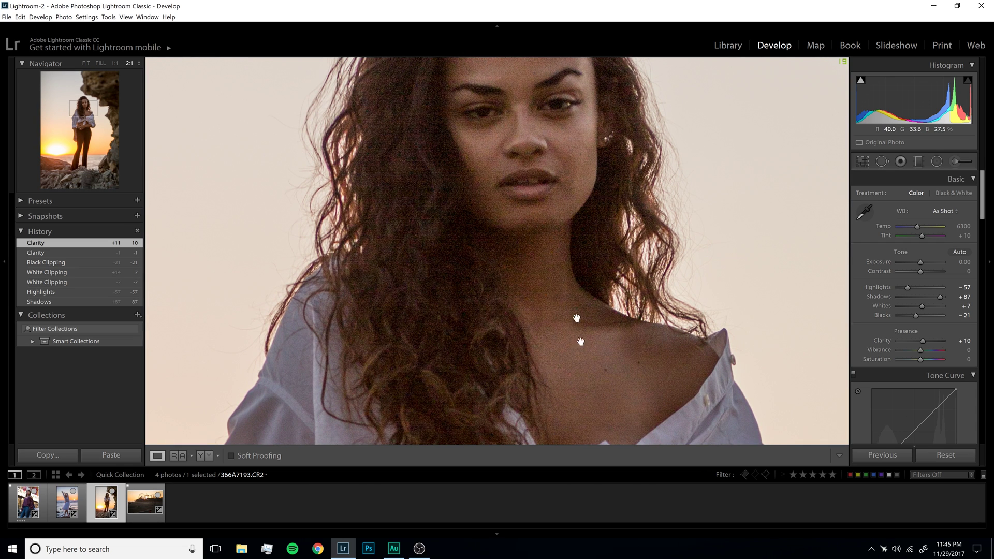
left_click_drag(575, 249, 568, 321)
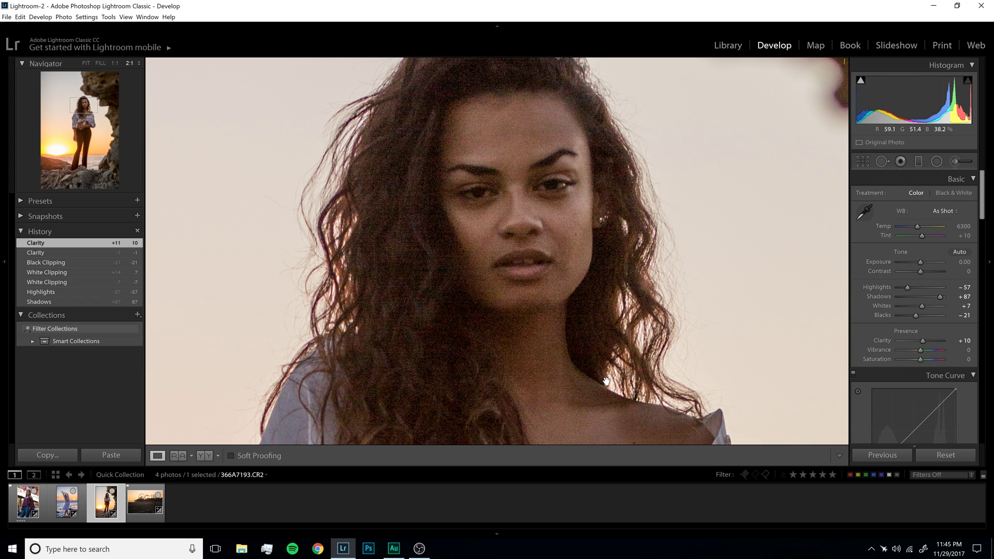
left_click_drag(565, 318, 560, 262)
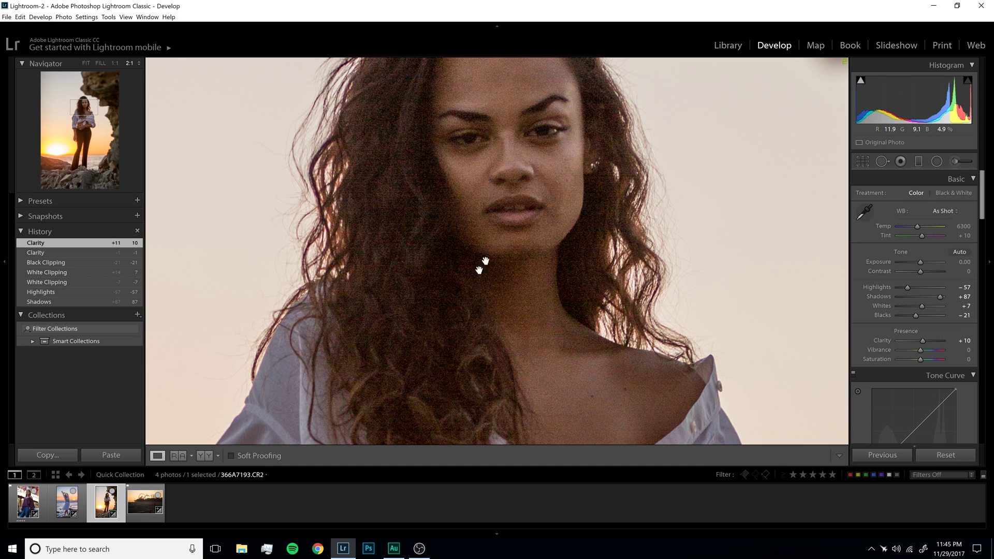
left_click_drag(983, 215, 991, 347)
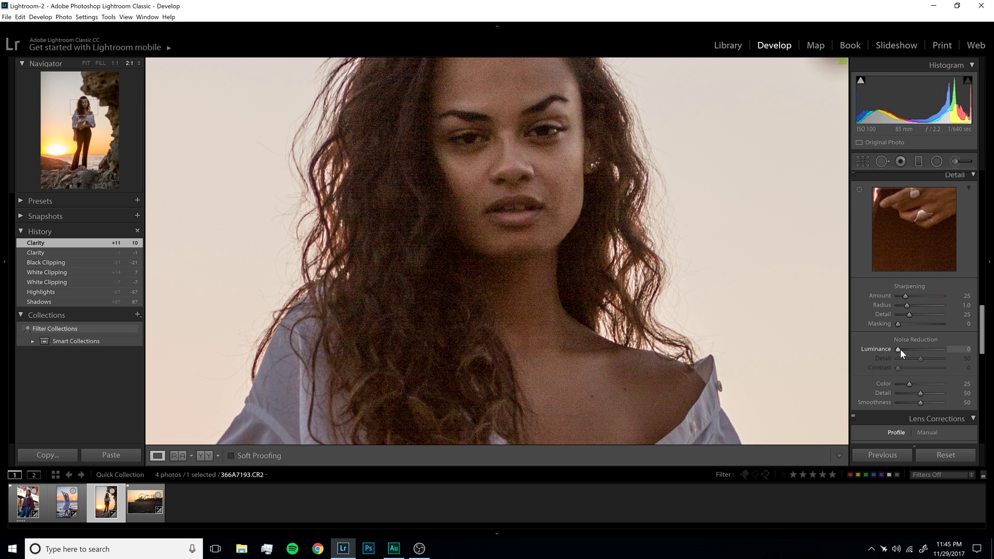
left_click_drag(899, 349, 912, 350)
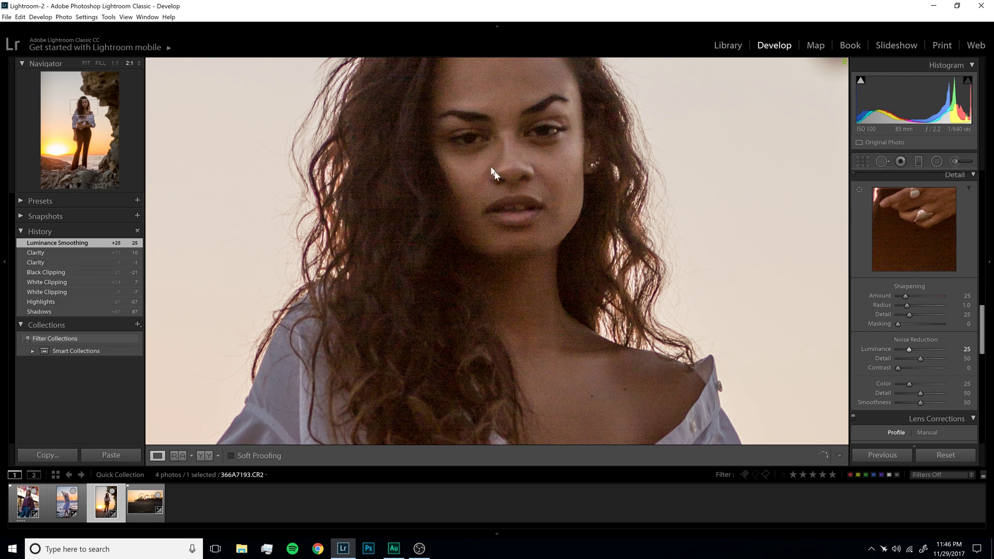
left_click(920, 388)
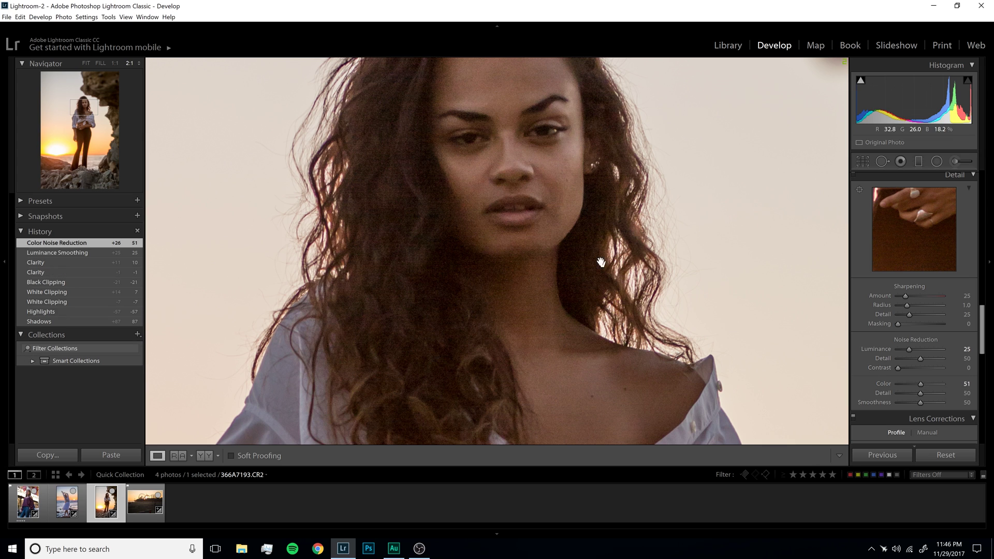
Compare the woman's close-up before and after noise reduction using the history states, ending on the noise-reduced version with the whole photo in view
left_click_drag(611, 301, 637, 304)
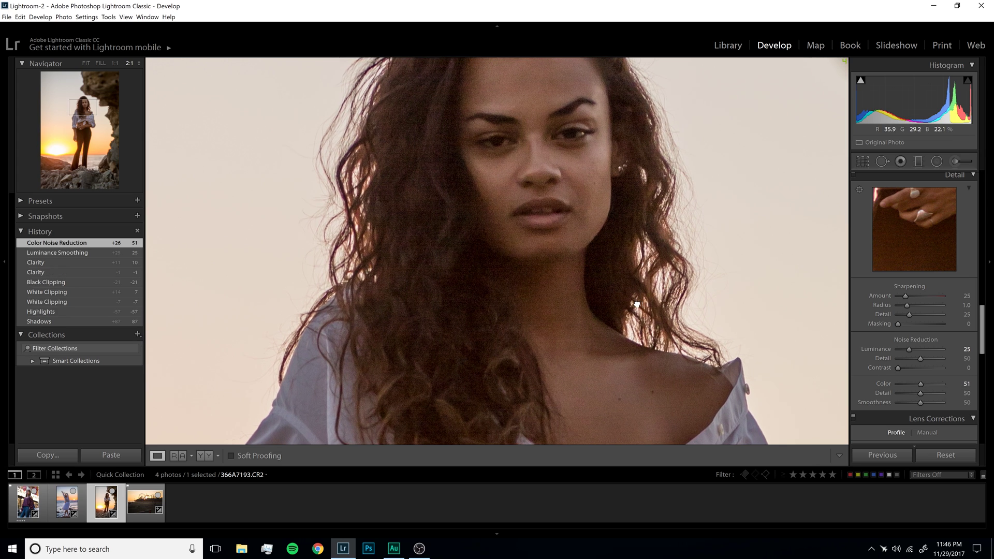
left_click(86, 263)
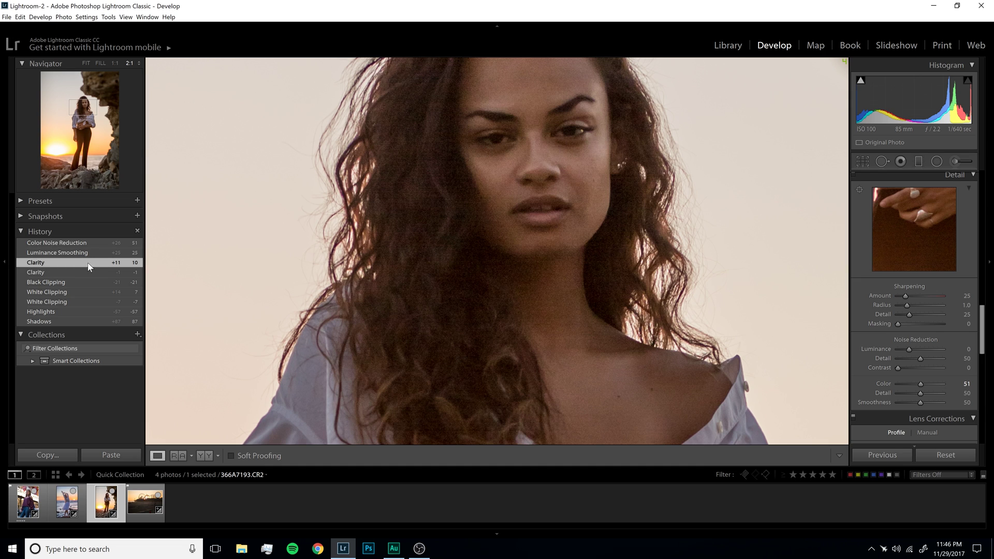
left_click(82, 243)
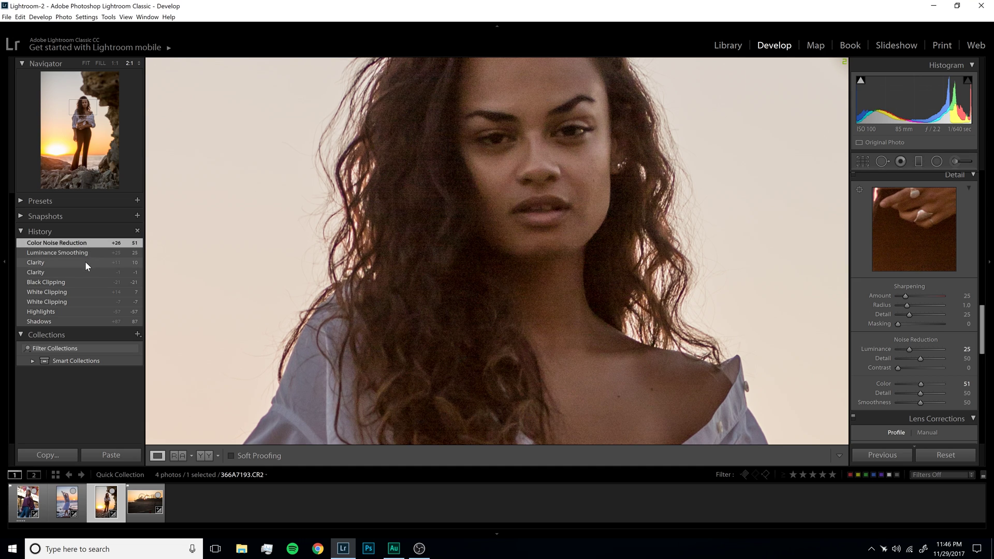
left_click(85, 263)
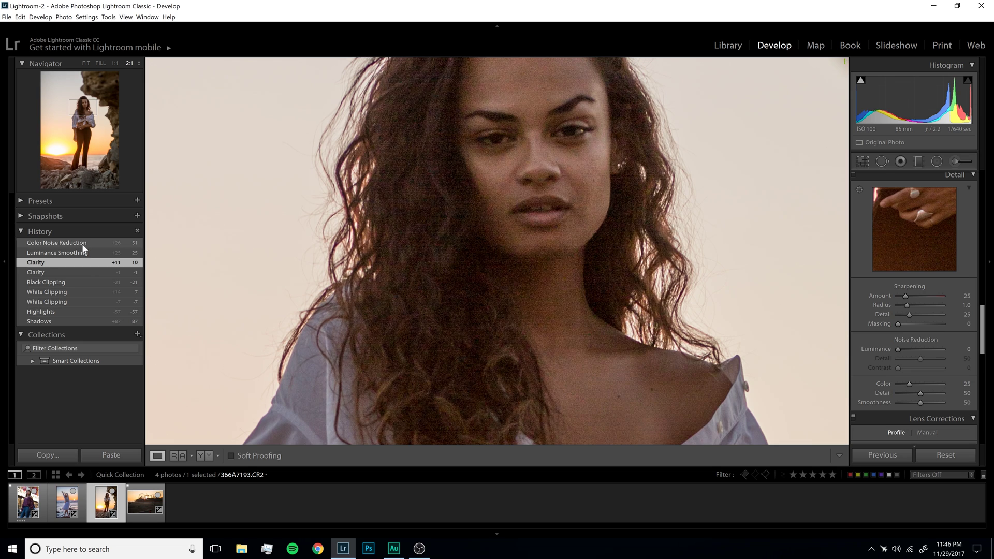
left_click(83, 244)
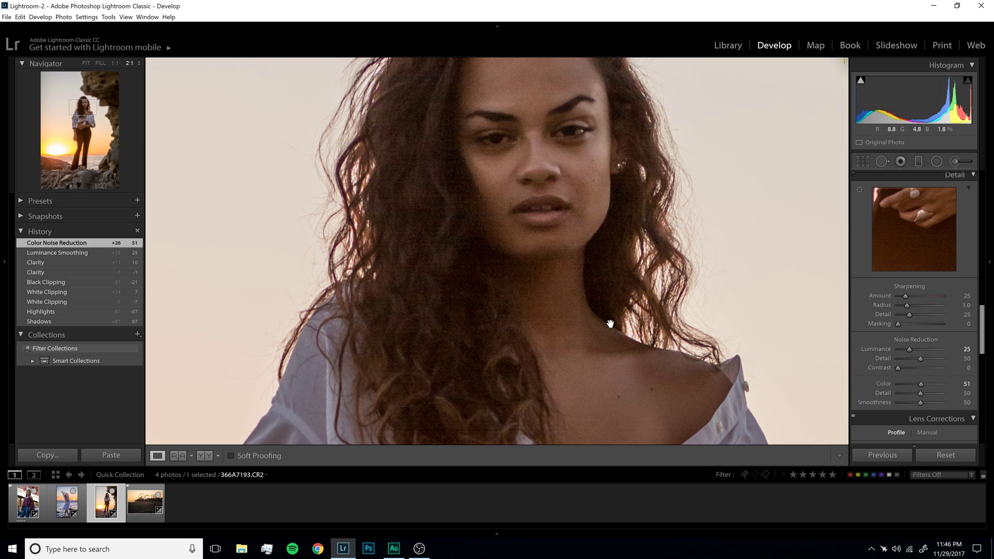
left_click(689, 280)
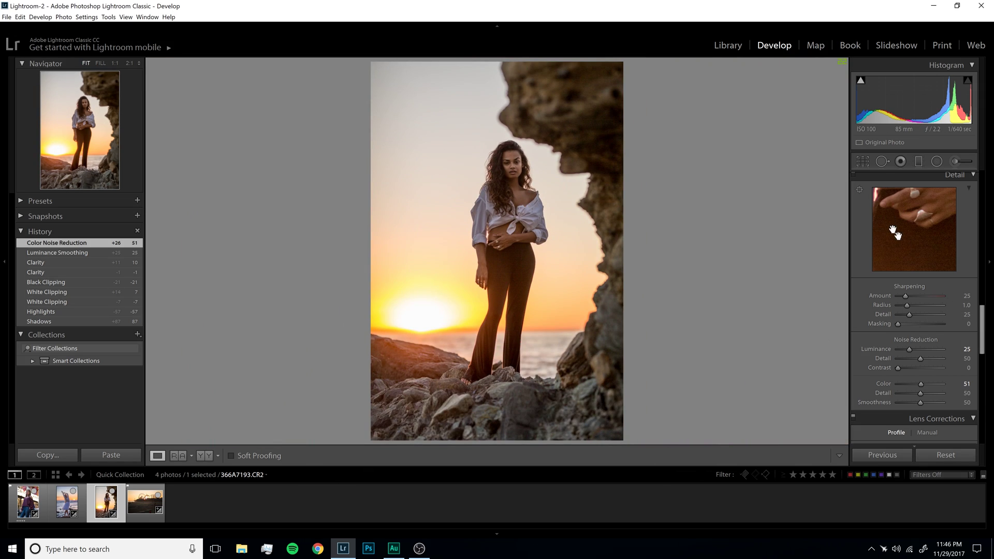
left_click_drag(984, 336, 986, 333)
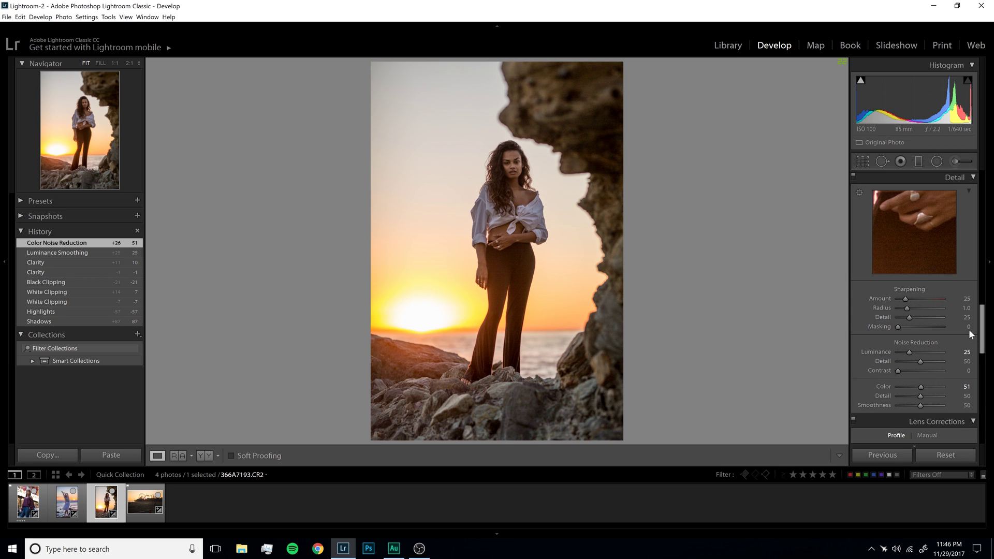
Open the Ferris wheel beach photo and set its Shadows to +79, Blacks to +47, Whites to -45 and Highlights to -18
left_click(142, 513)
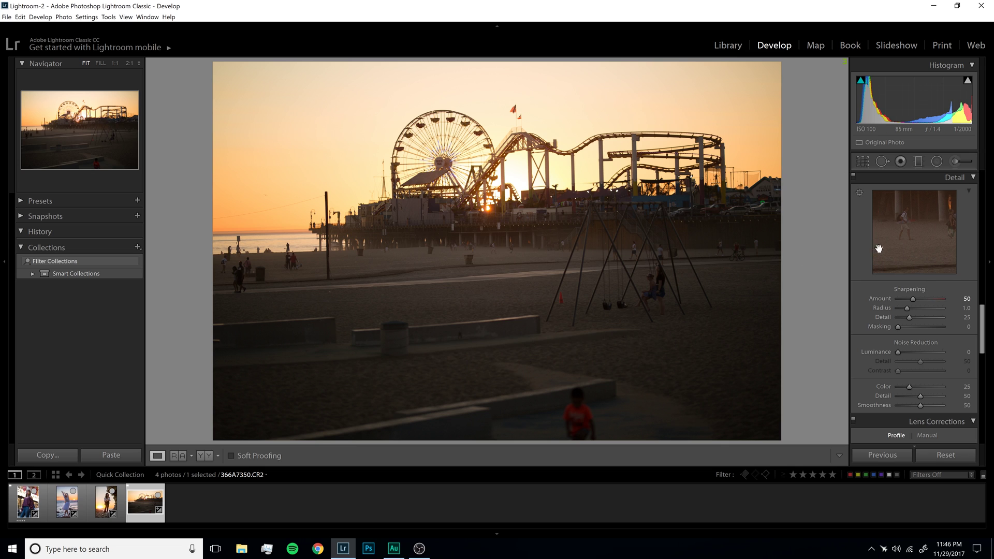
scroll(982, 329, "up", 5)
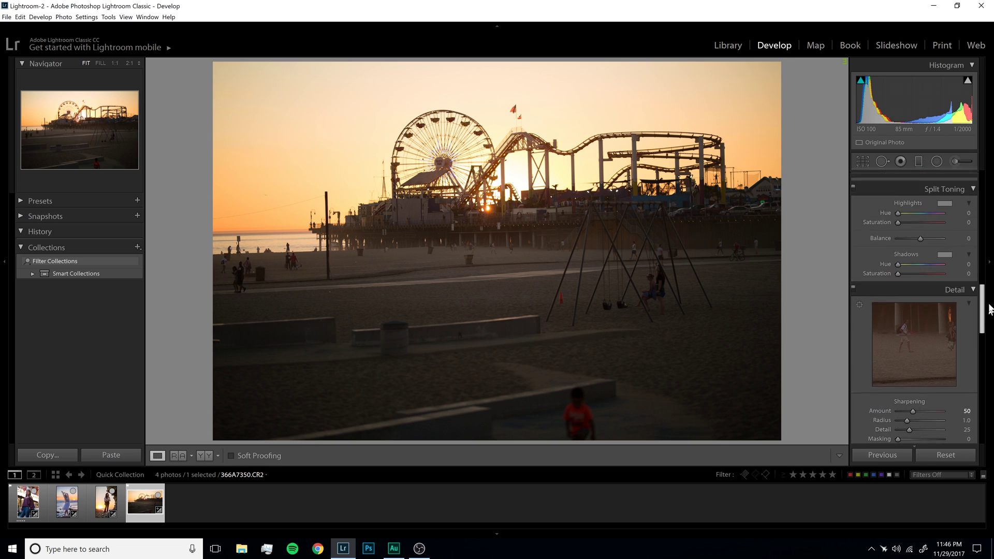
scroll(916, 308, "up", 5)
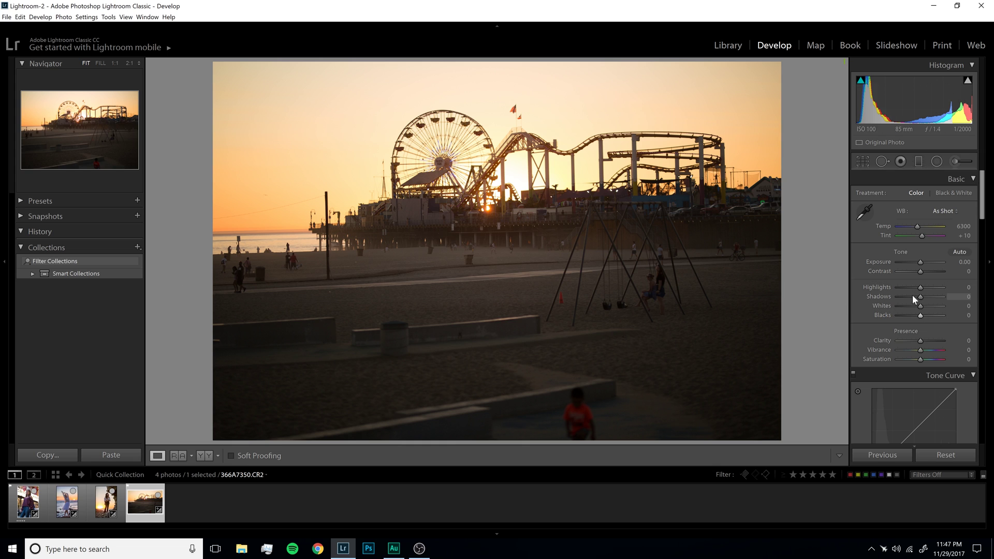
mouse_move(924, 297)
left_mouse_down()
mouse_move(944, 297)
mouse_move(933, 300)
left_mouse_up()
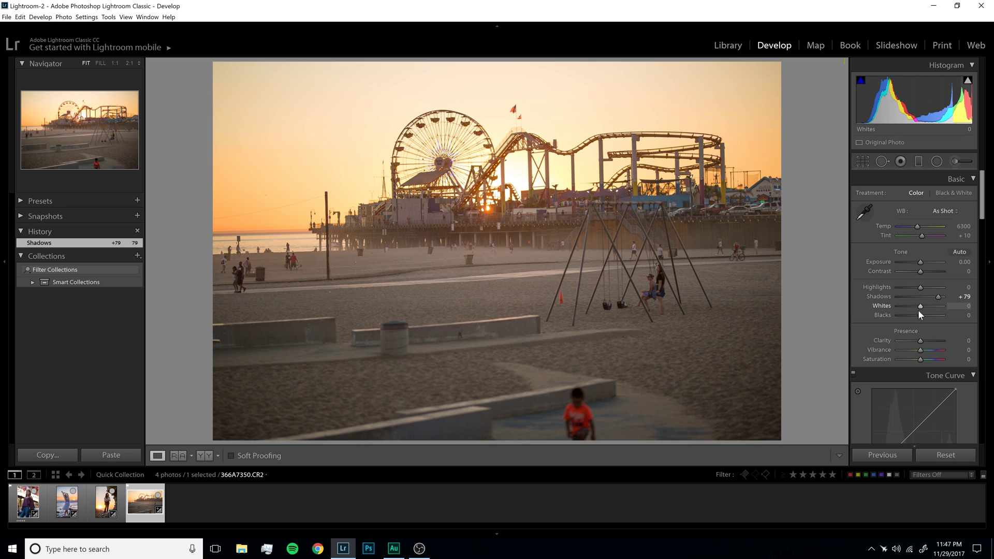
left_click_drag(921, 315, 911, 280)
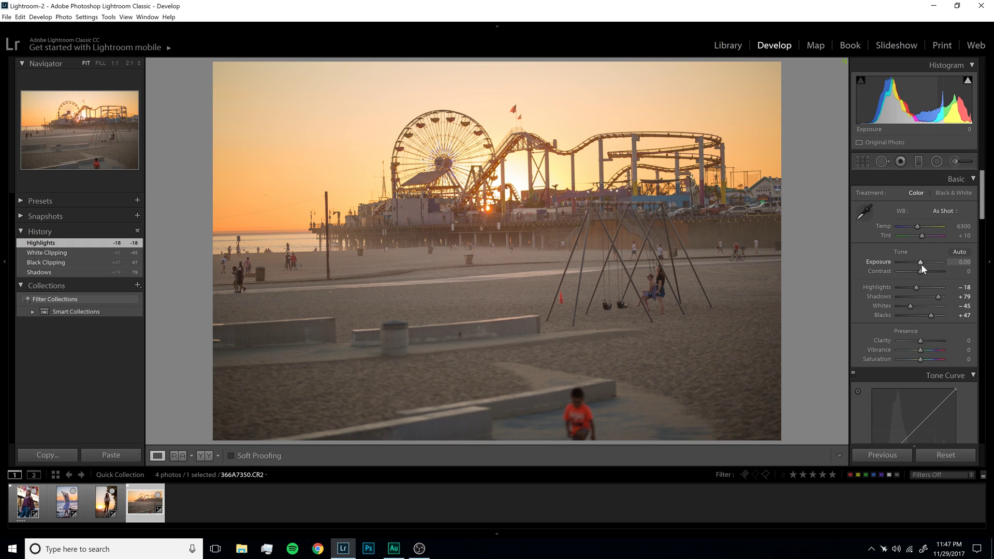
Set the Ferris wheel photo's Exposure to +0.52, Highlights to -60, Clarity to +10 and Contrast to +23
left_click_drag(922, 262, 903, 286)
double_click(913, 288)
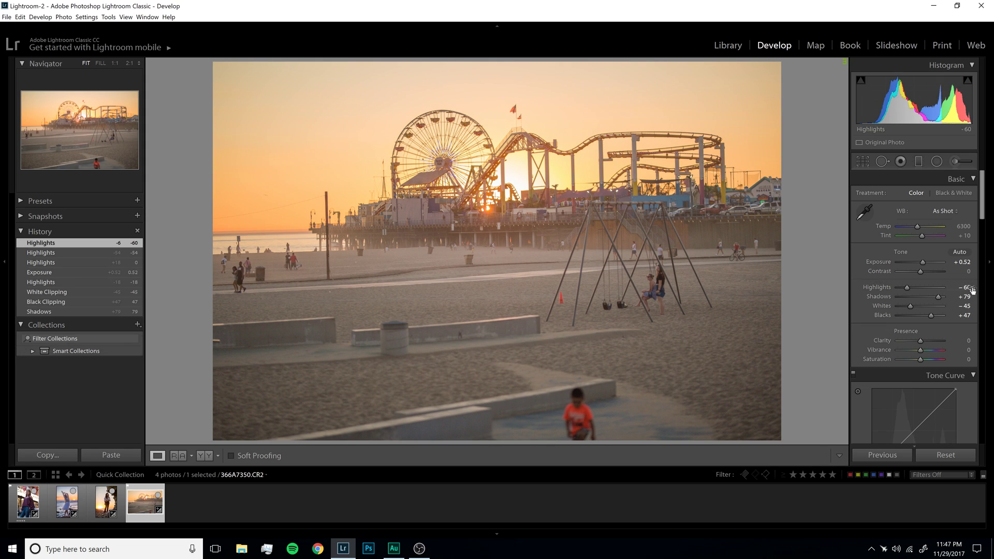
left_click(961, 340)
type("10")
key("Return")
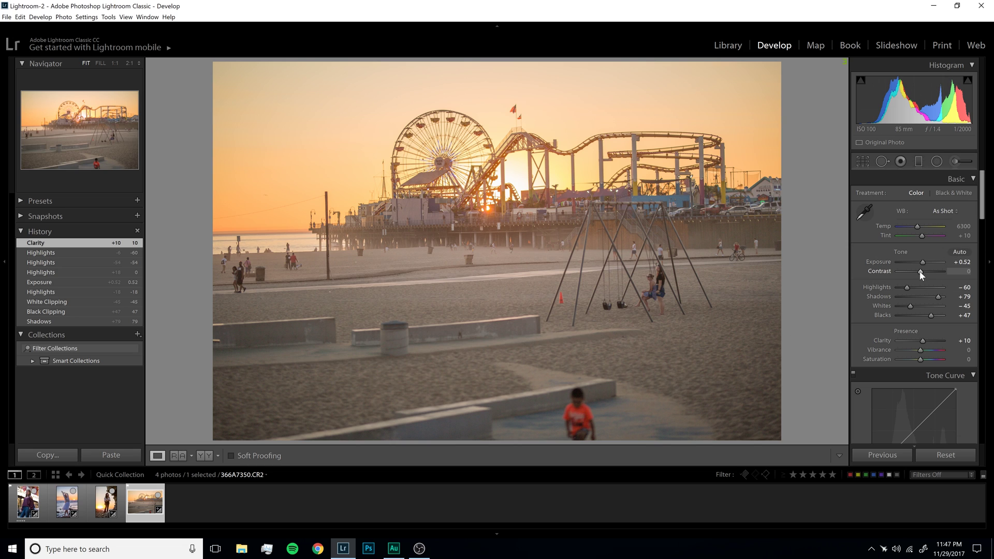
left_click_drag(922, 271, 924, 271)
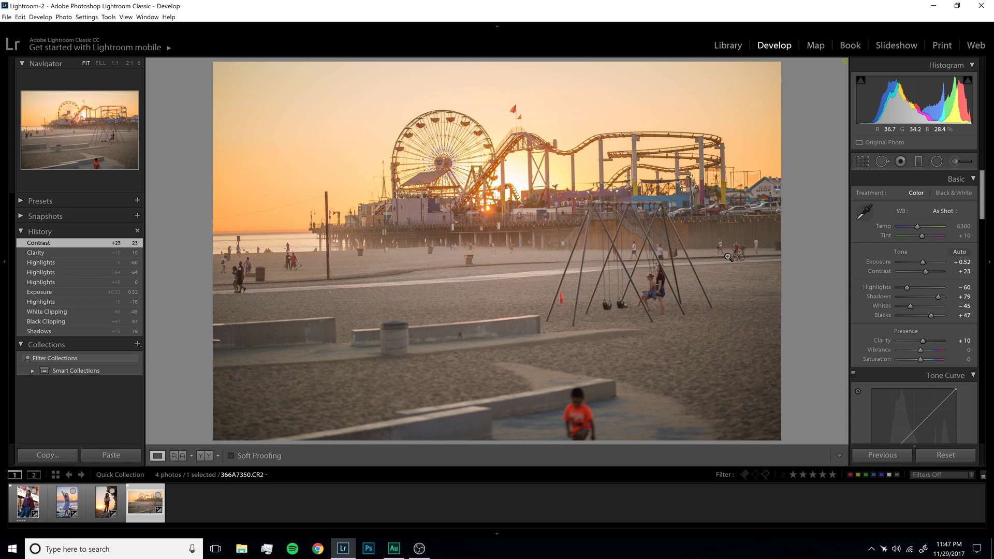
Examine the noise on the wall below the pier up close and set noise reduction Luminance to 25 and Color to 49
left_click(729, 237)
left_click_drag(732, 273, 601, 264)
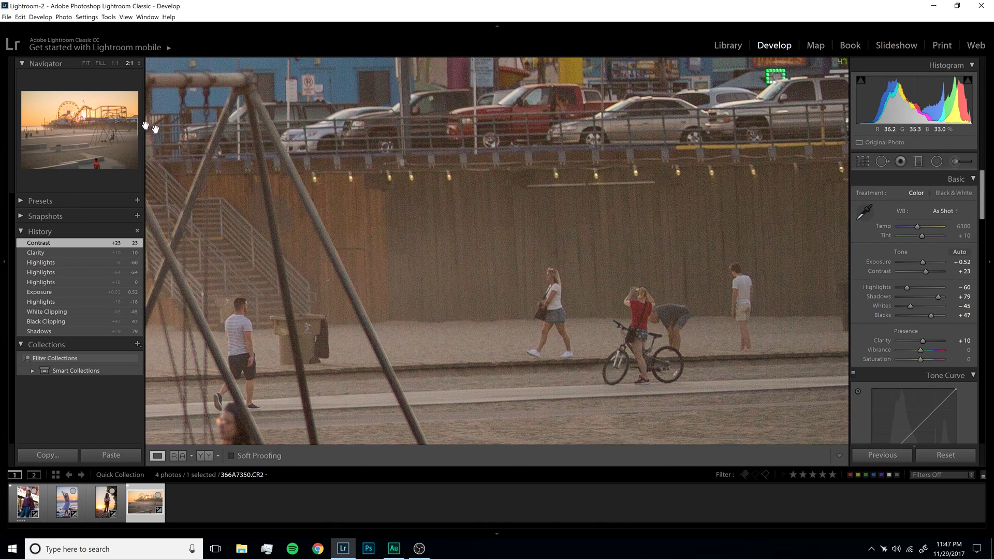
left_click(133, 63)
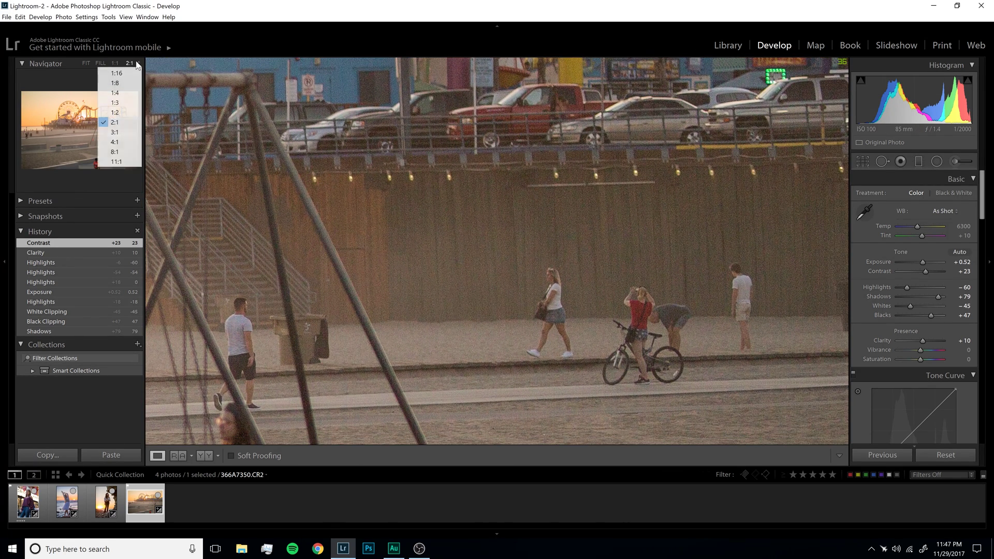
left_click(114, 142)
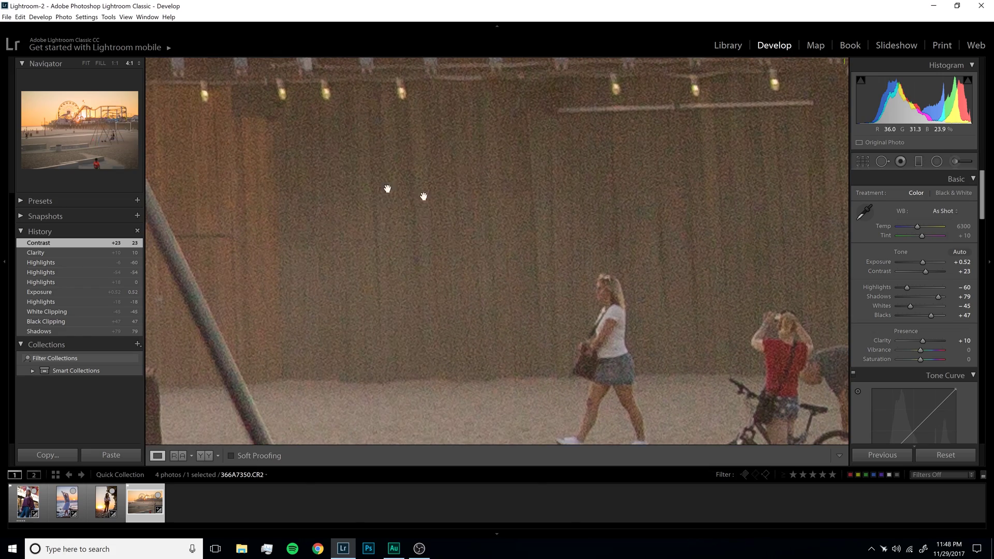
left_click_drag(716, 203, 347, 210)
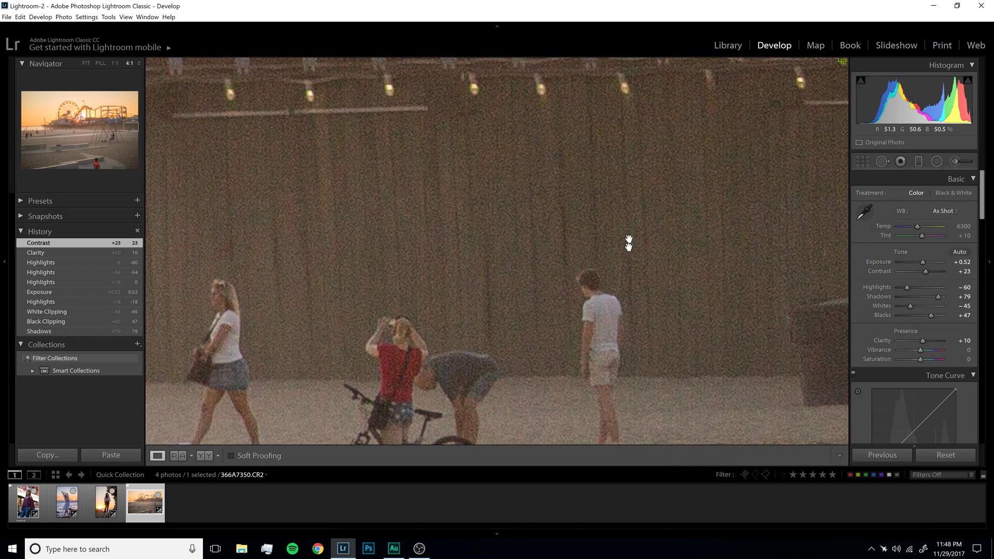
left_click_drag(628, 244, 373, 216)
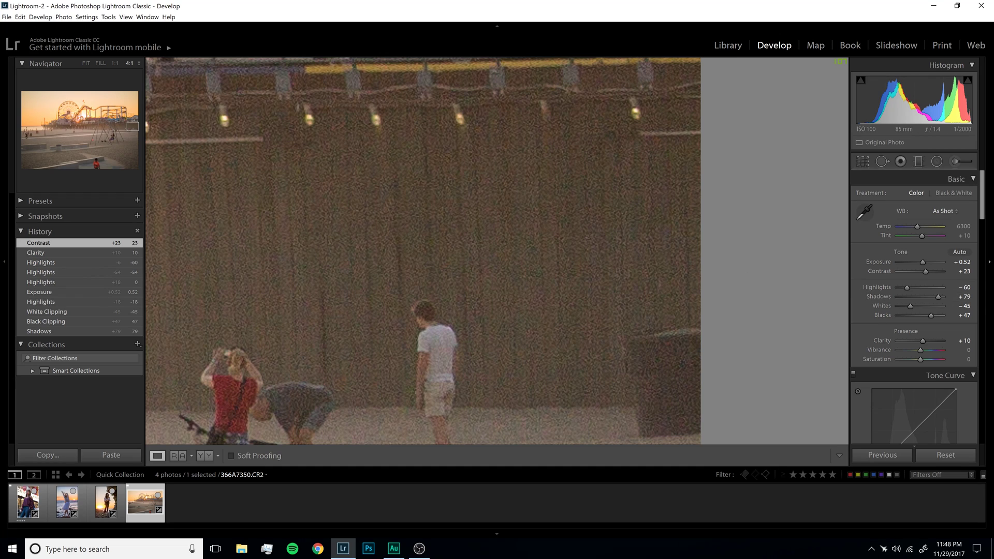
scroll(981, 239, "down", 10)
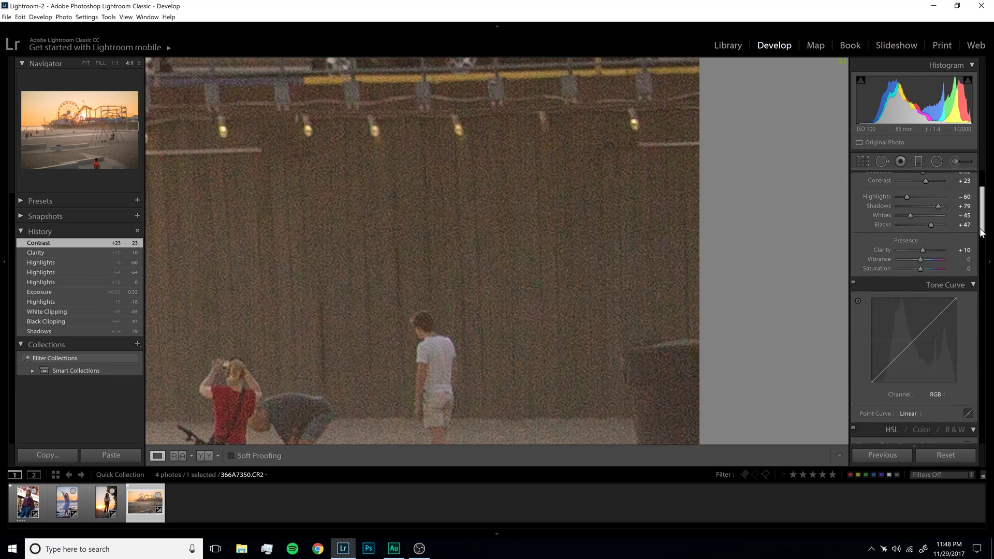
scroll(990, 329, "down", 5)
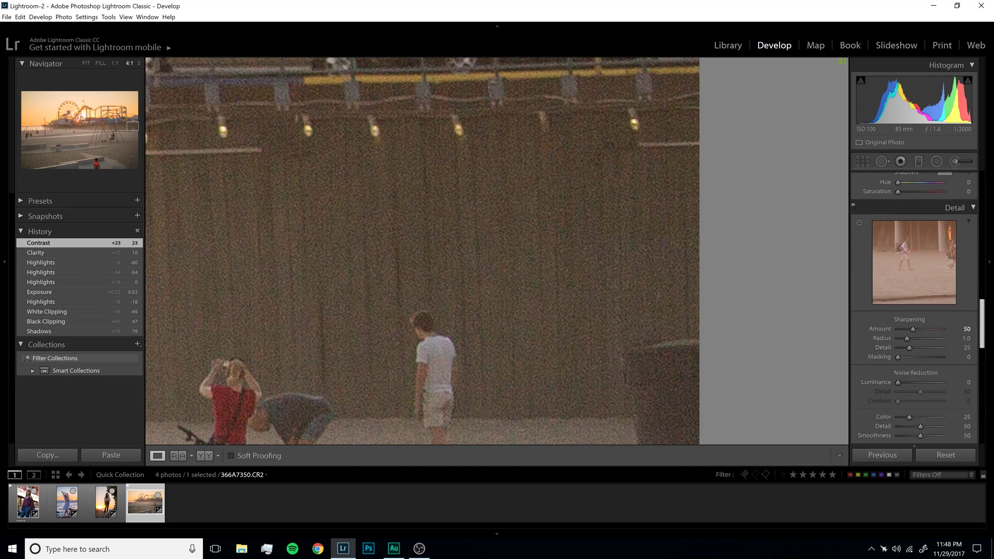
scroll(913, 251, "down", 2)
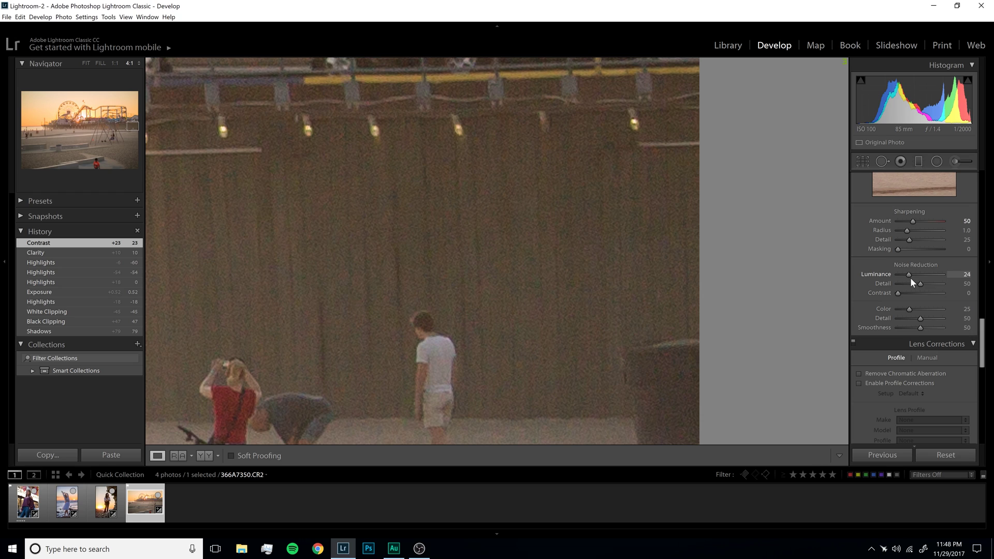
key("Up")
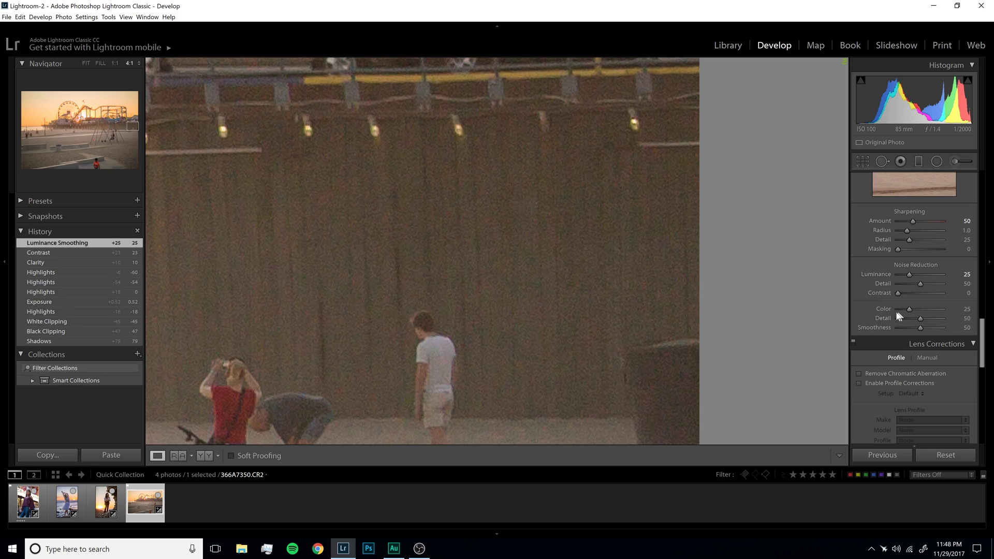
left_click_drag(911, 309, 919, 311)
key("Down")
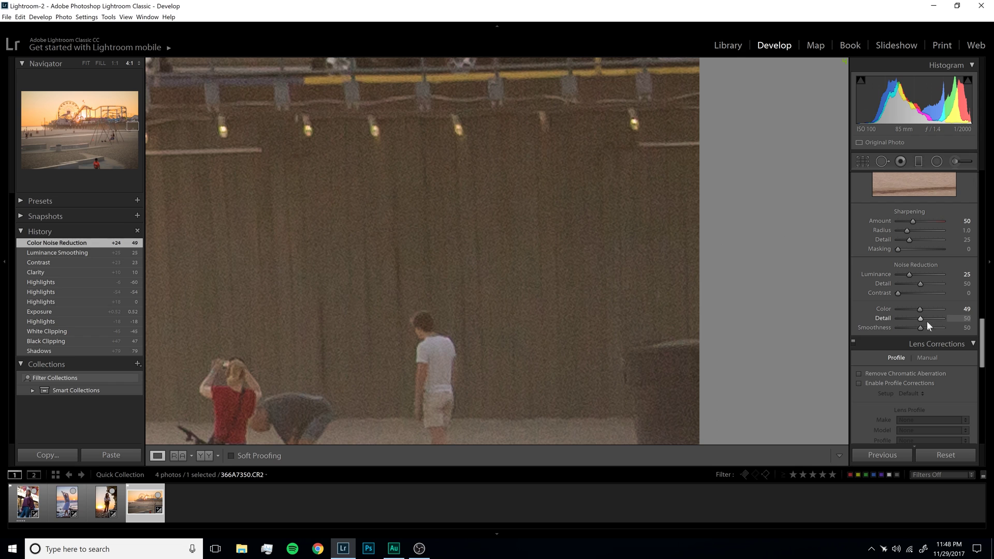
Raise noise reduction Luminance to 39 and compare the wall with the Contrast history state, ending on the latest noise-reduced state
left_click_drag(542, 250, 668, 238)
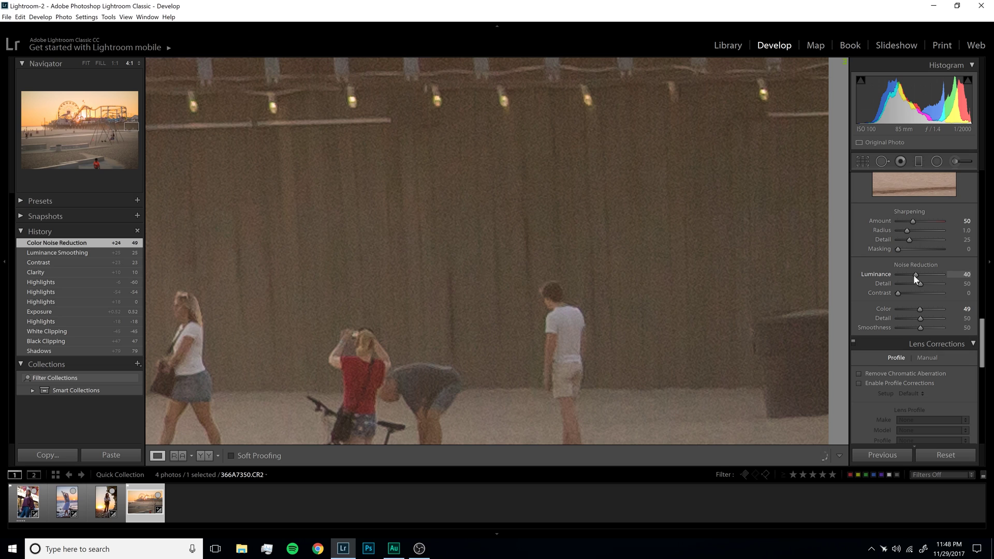
key("Down")
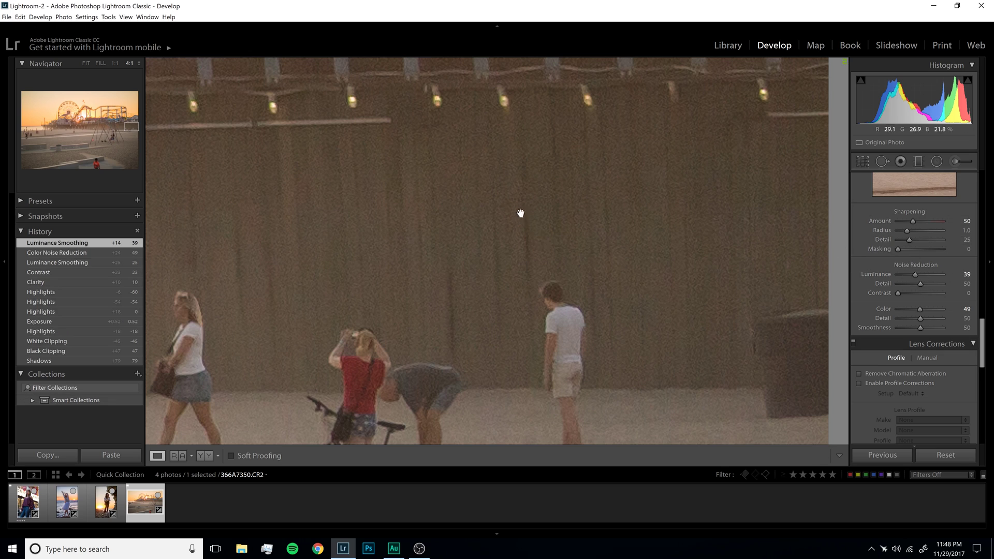
left_click(54, 273)
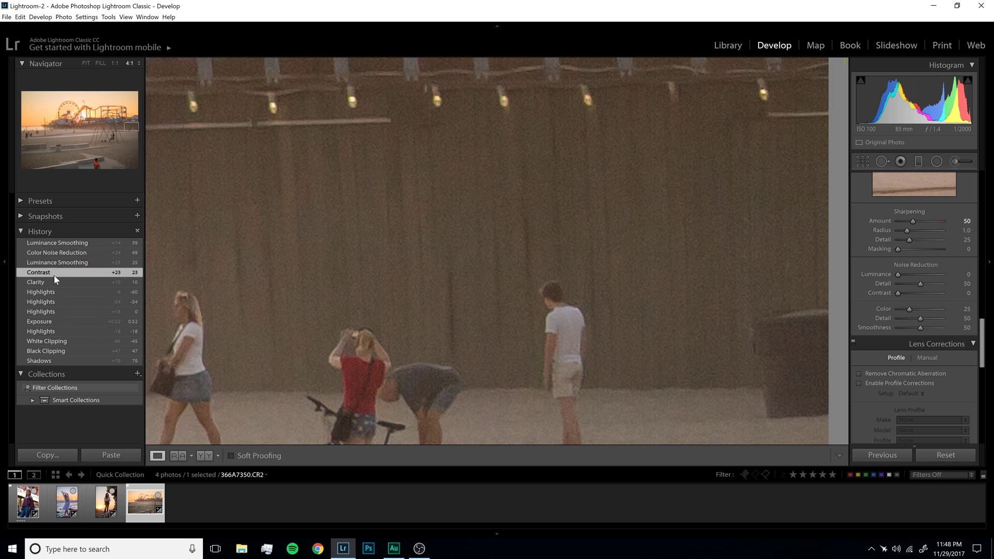
left_click(77, 242)
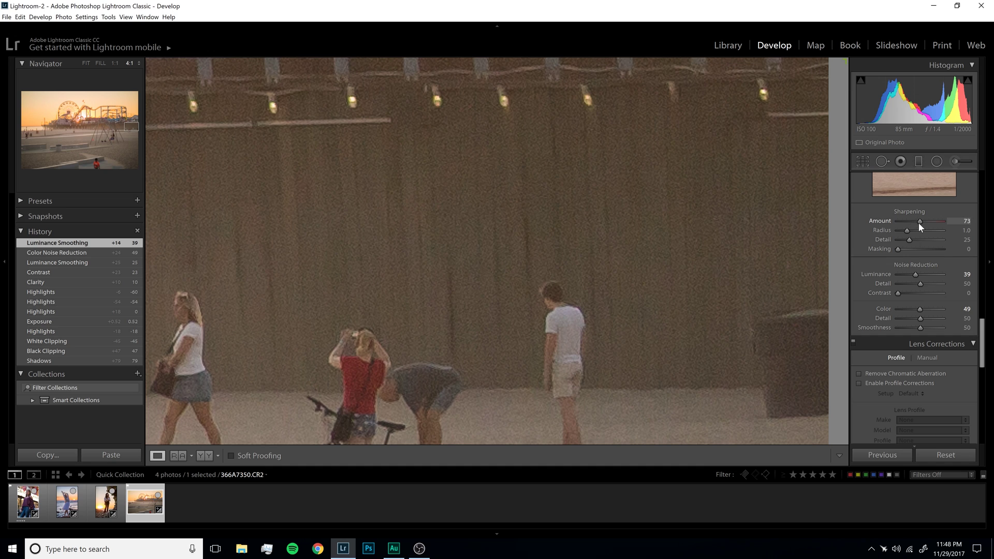
Set the sharpening Amount to 75 and compare the close-up before and after it using the history states, ending on the sharpened version
left_click_drag(918, 222, 924, 229)
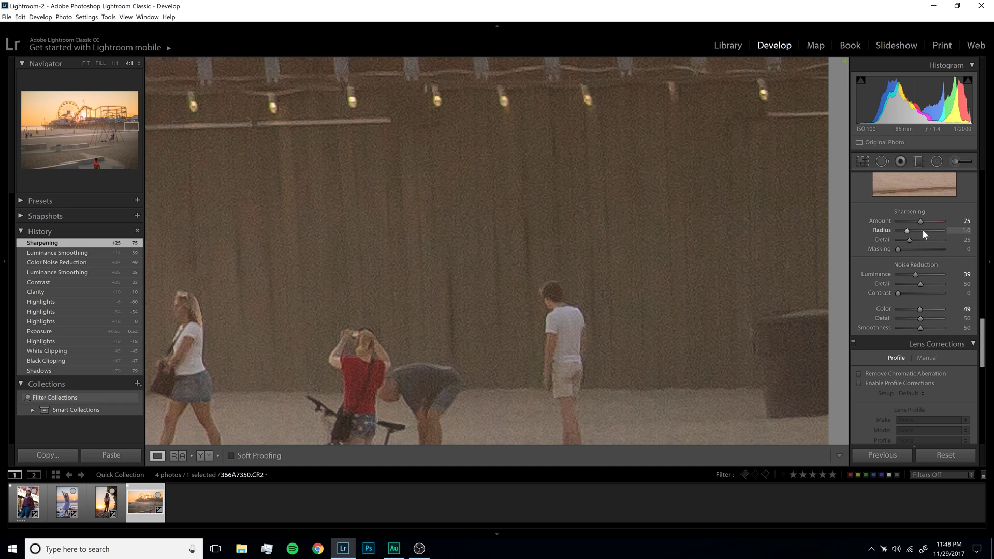
left_click(97, 253)
left_click(95, 244)
left_click(94, 252)
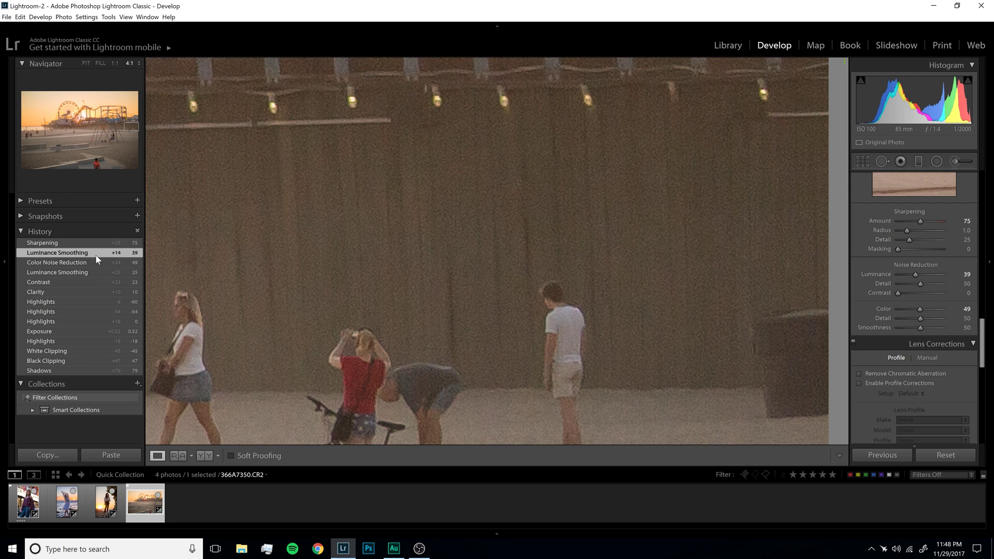
left_click(92, 245)
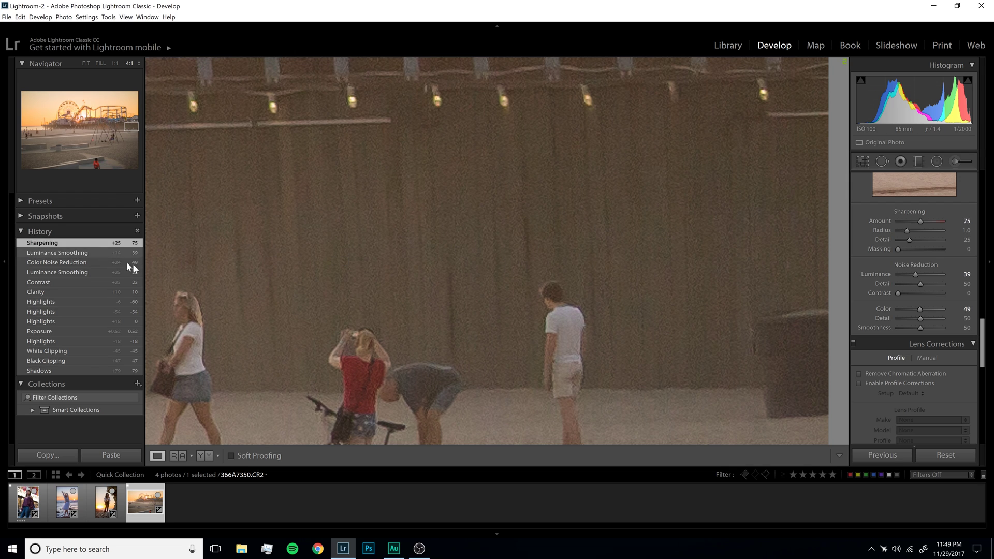
Show the whole Ferris wheel photo and compare it with the unedited original, ending on the edited version
left_click(539, 229)
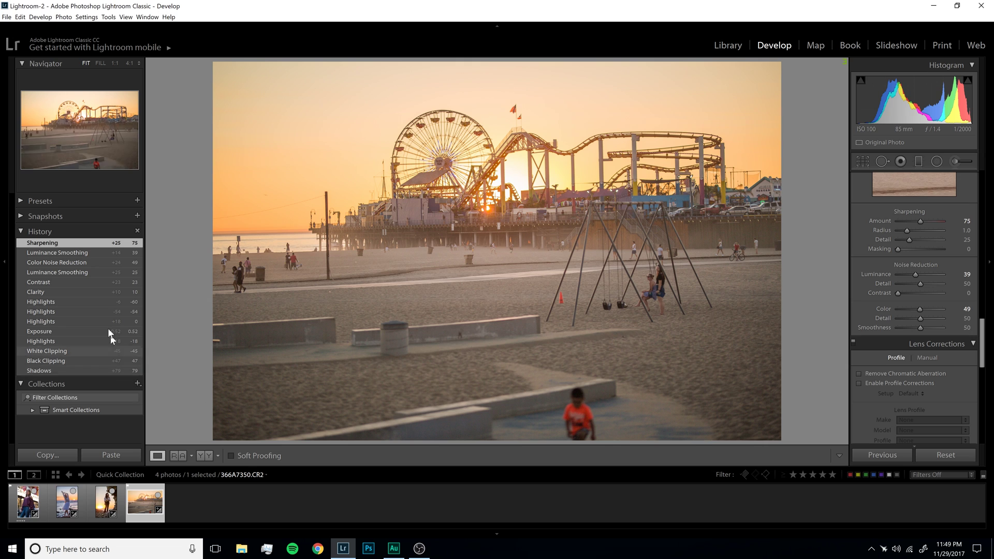
left_click(82, 243)
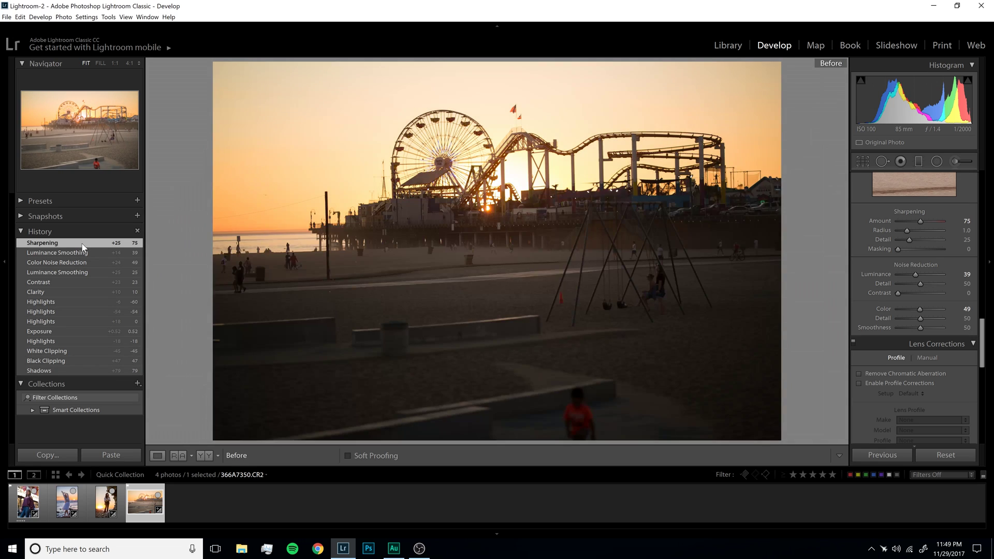
key("backslash")
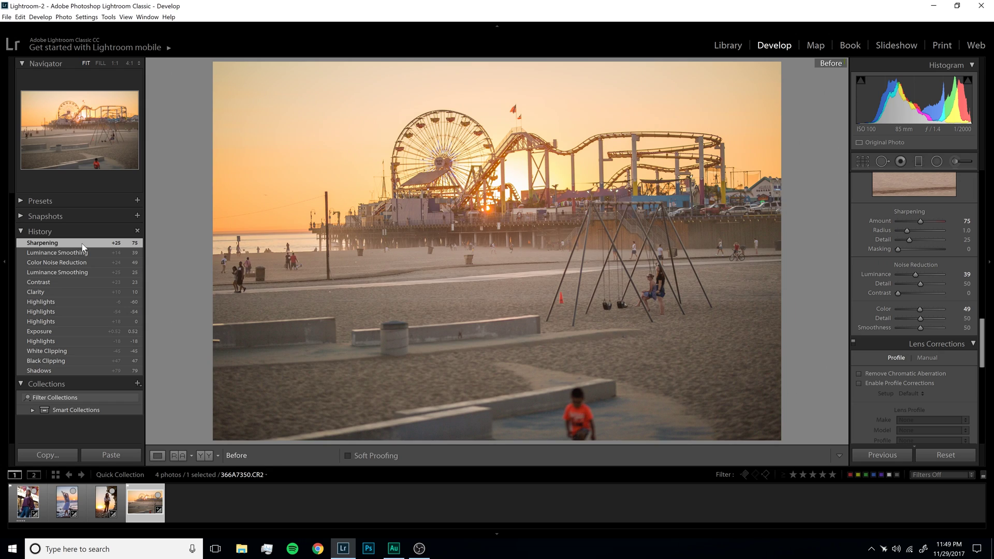